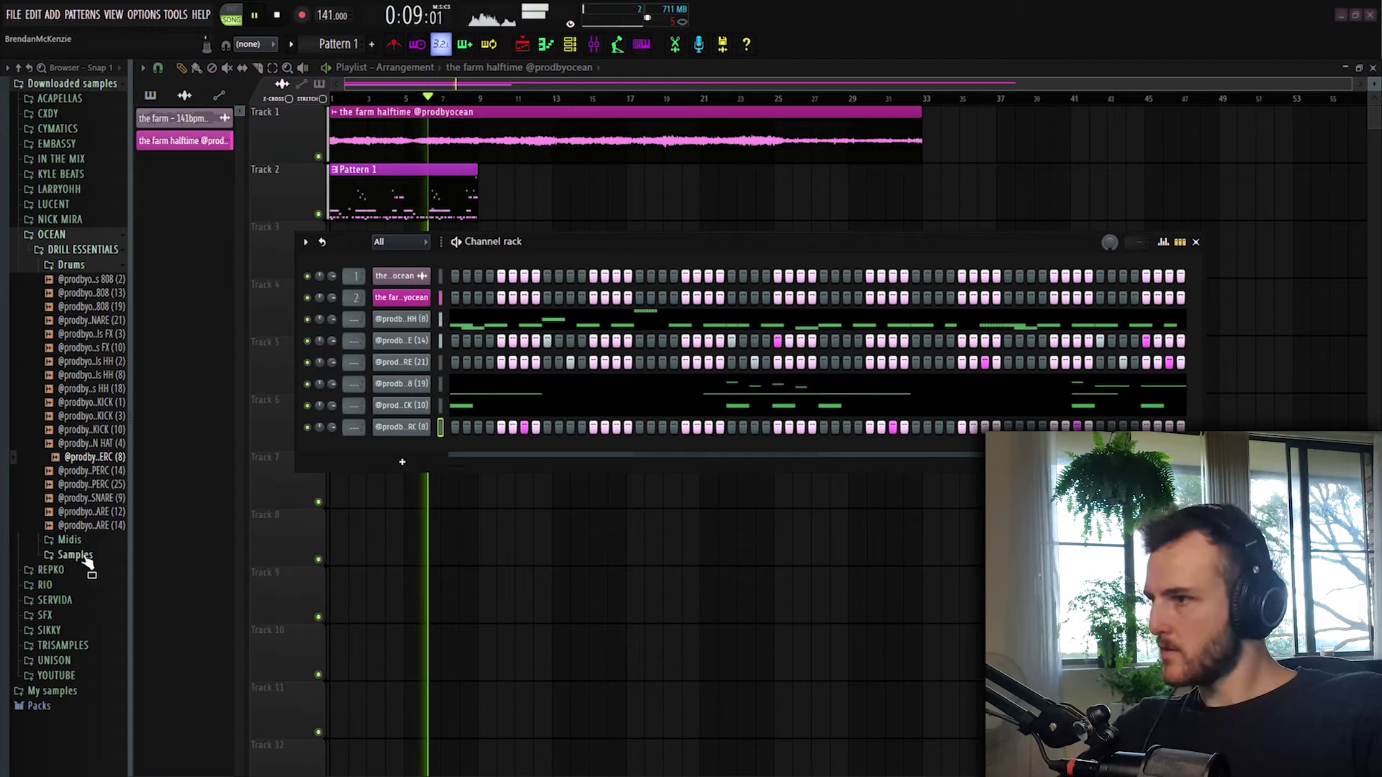
Route the six drum channels to their own mixer tracks and split Pattern 1 by channel
left_click_drag(440, 319, 440, 427)
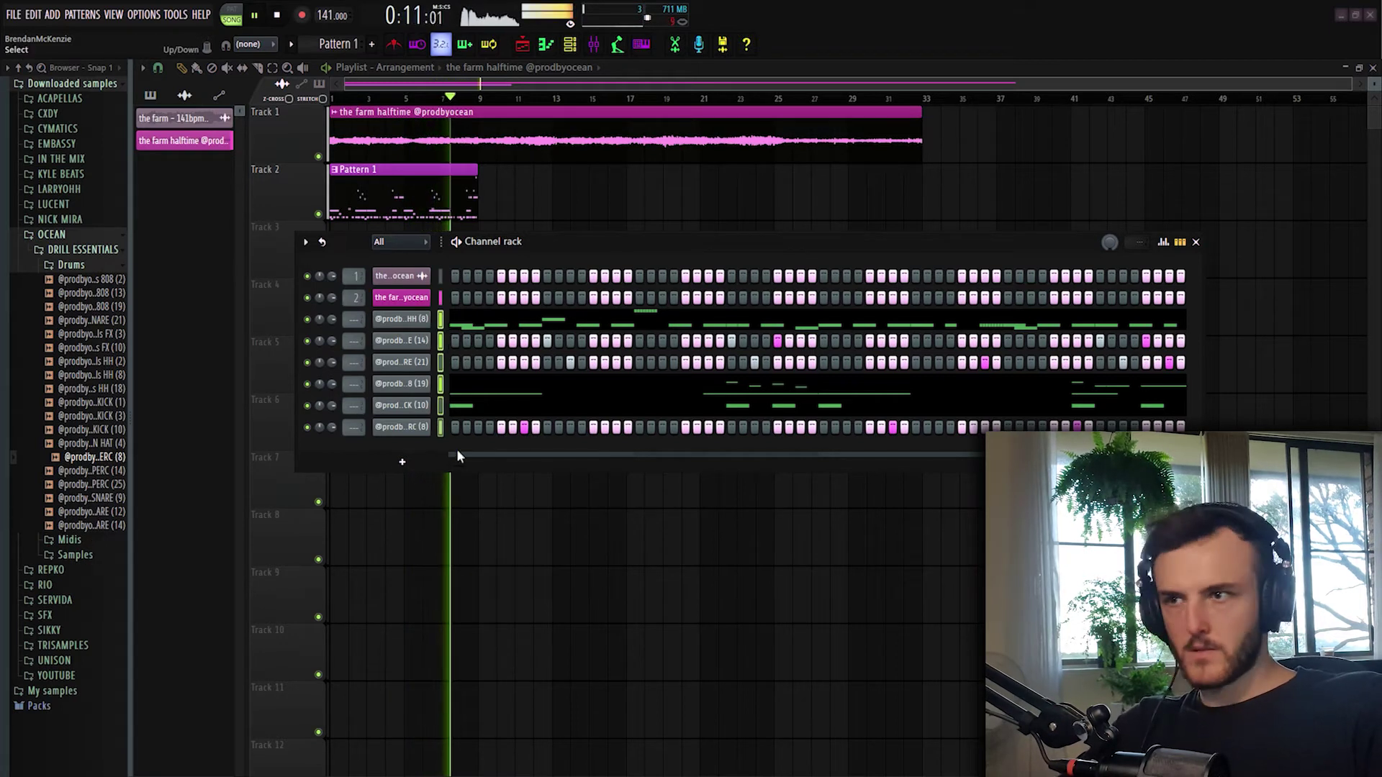
key("space")
key("ctrl+l")
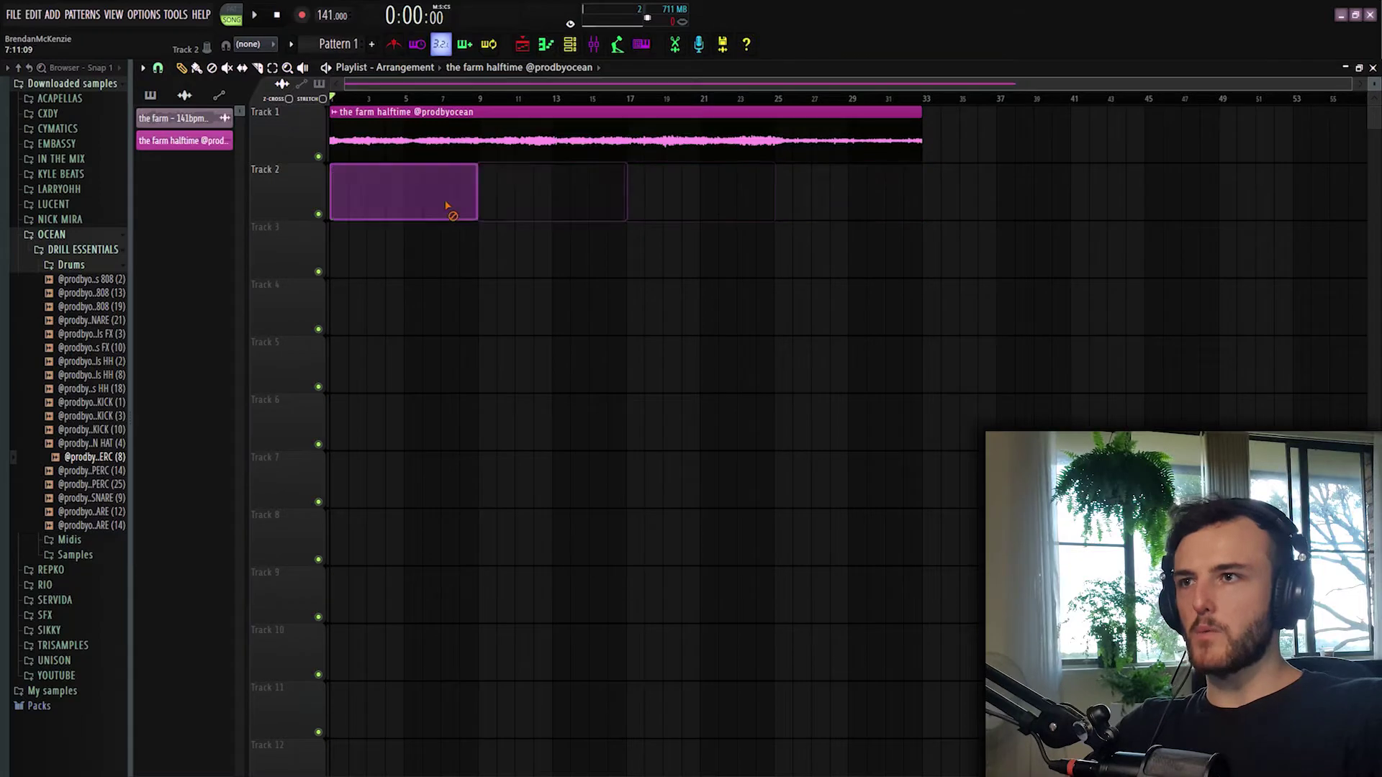
right_click(207, 145)
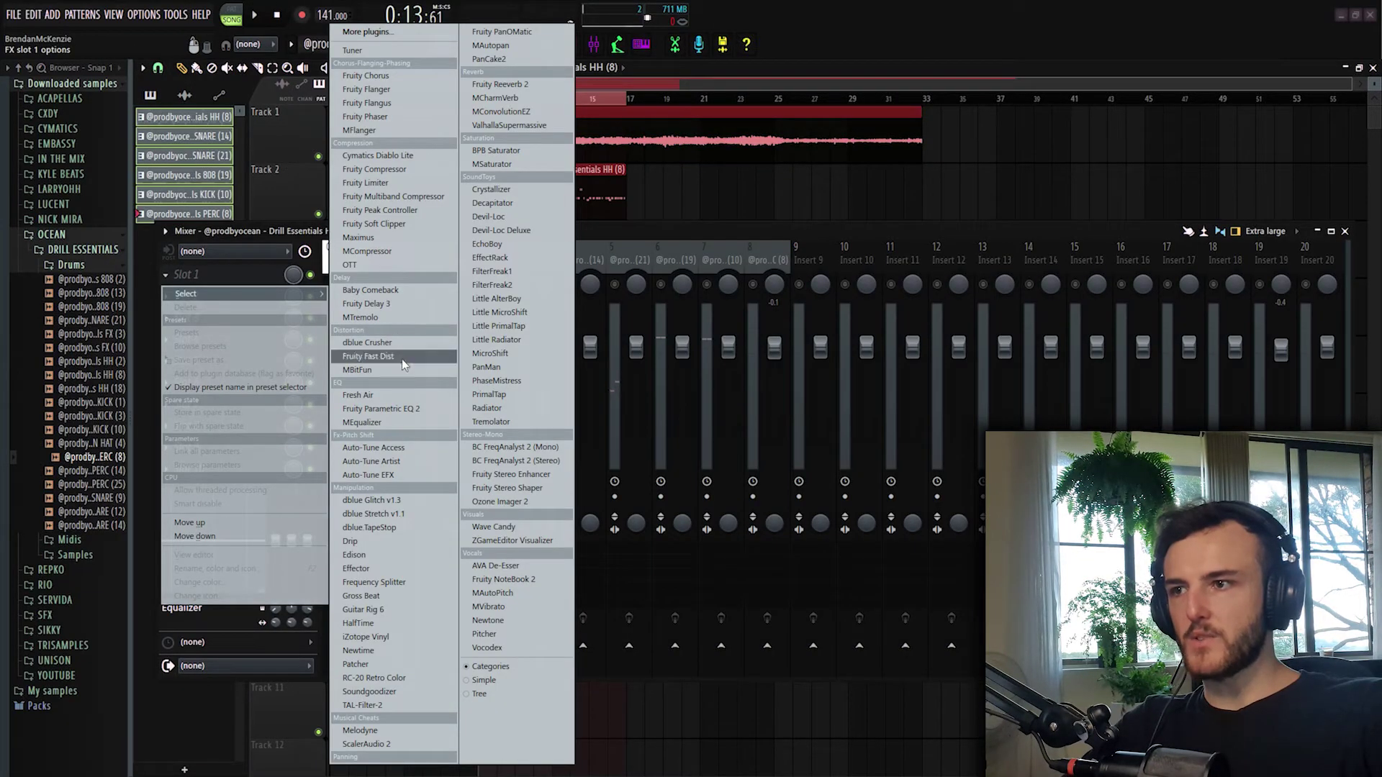
Load dblue Glitch v1.3 in slot 1 of the hi-hat mixer track and randomise its sequencer steps
left_click(411, 498)
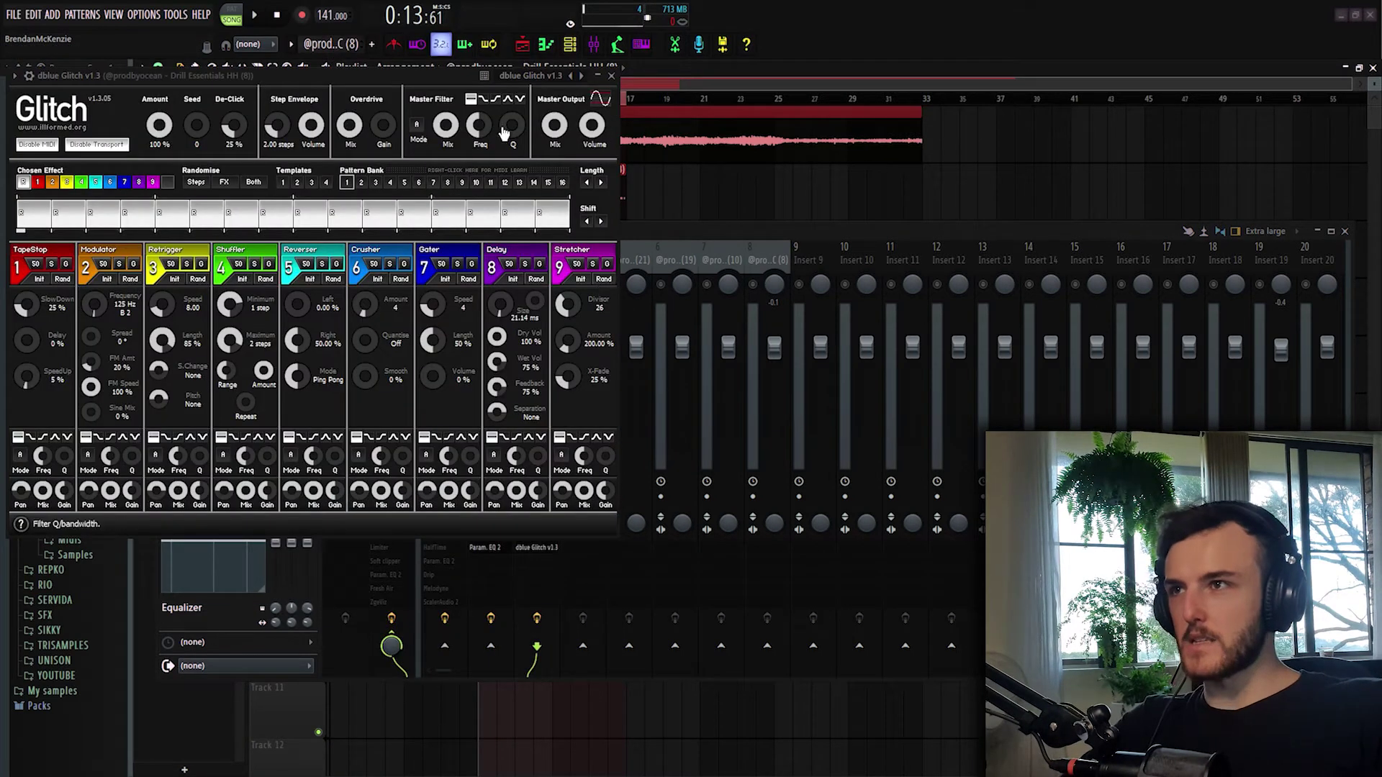
left_click_drag(367, 75, 750, 125)
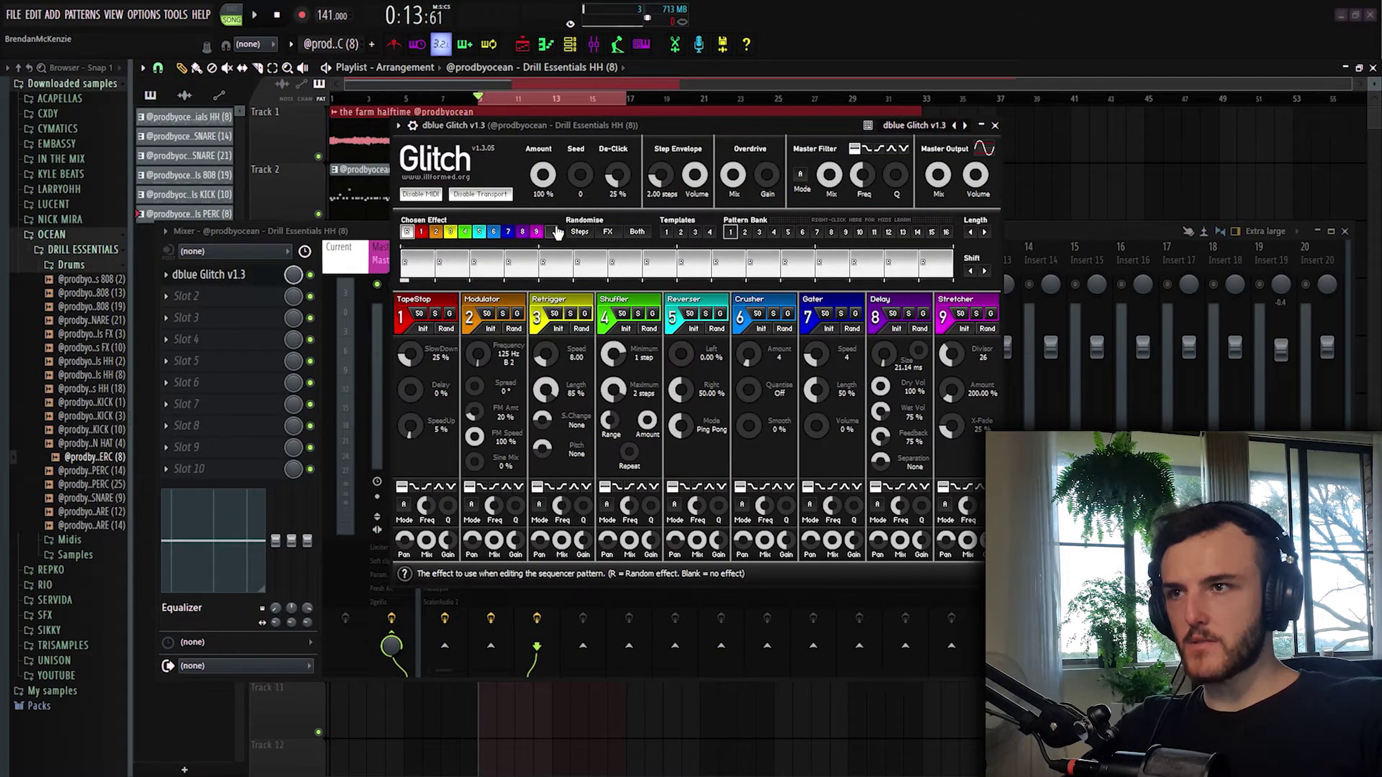
left_click(579, 232)
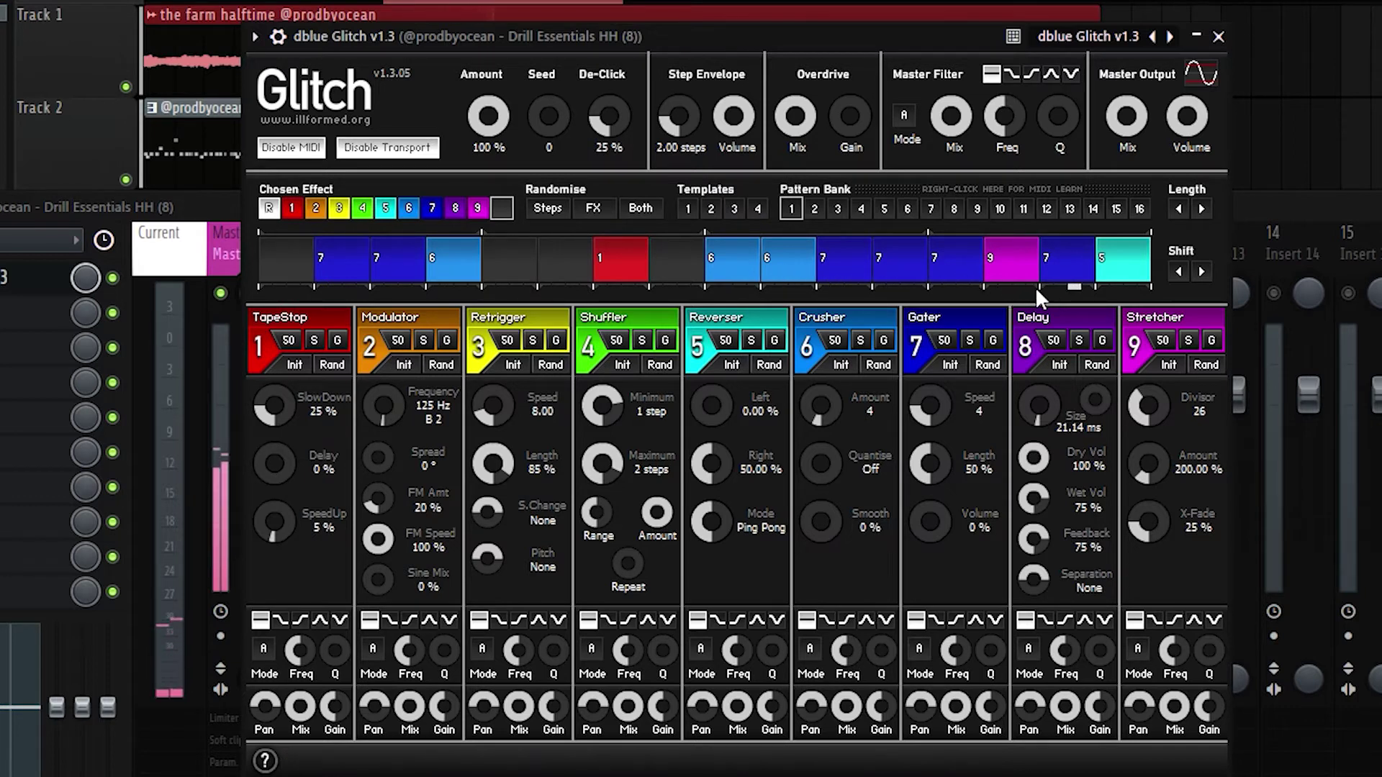
Clear the Stretcher block at step 14 of the Glitch sequence and put Retrigger on the first step
right_click(1003, 255)
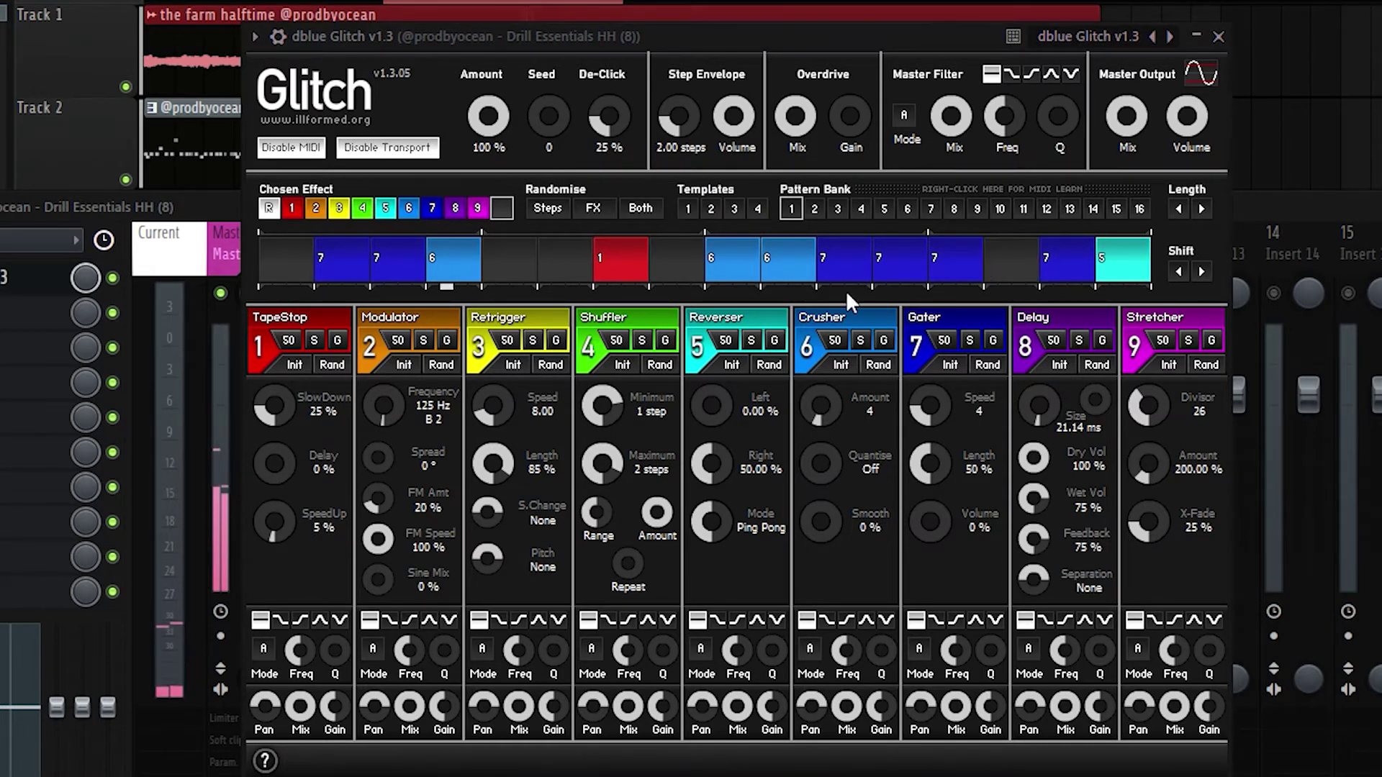
left_click(339, 208)
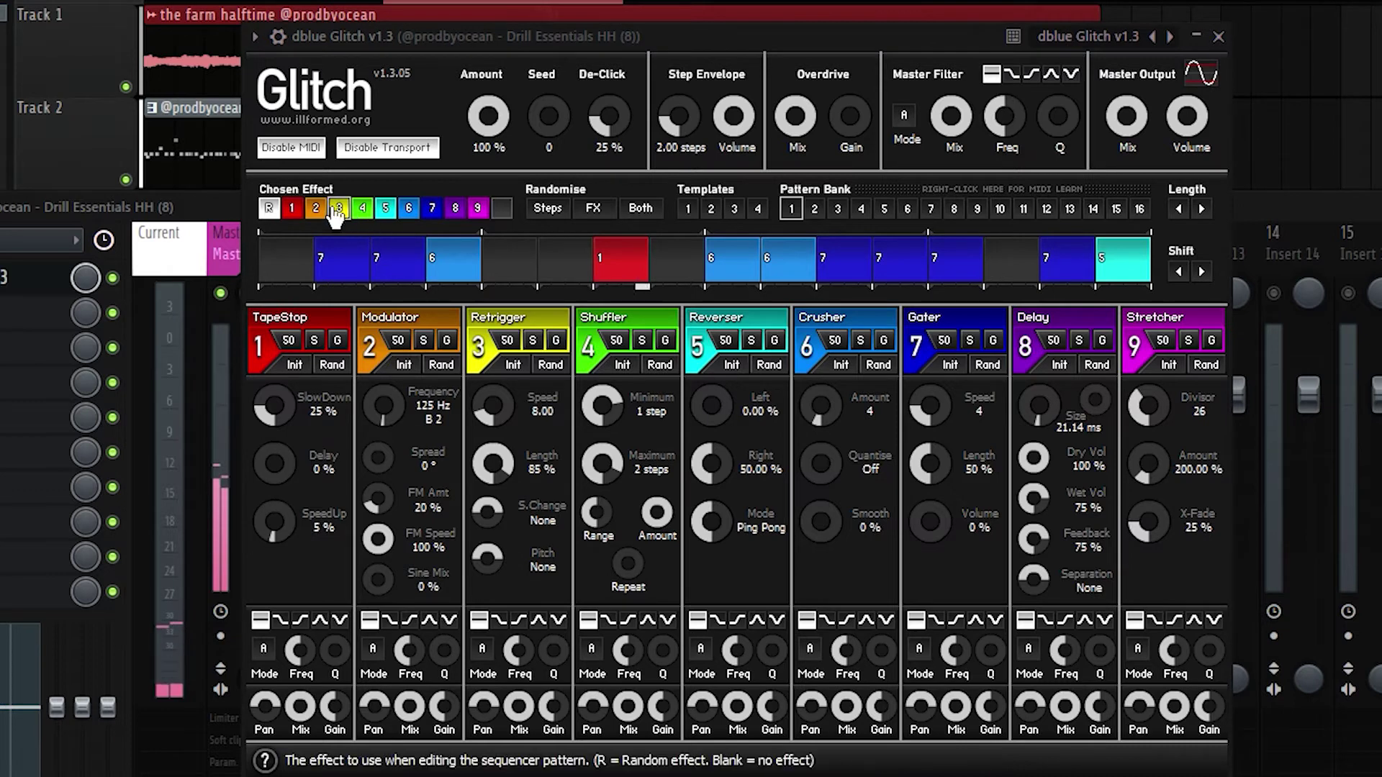
left_click(257, 262)
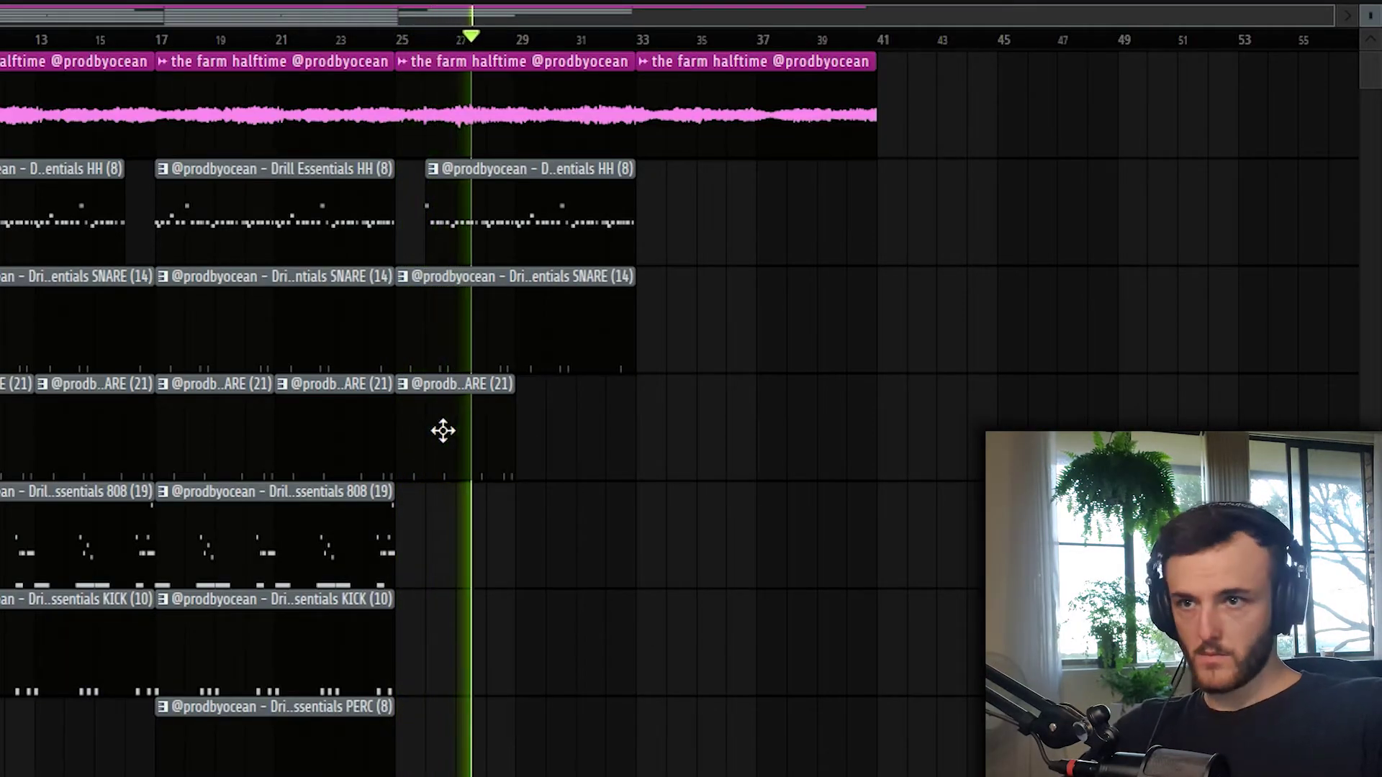
Add a CNTR SNARE (21) clip at bars 29–33 and a KICK (10) clip at bars 33–41 on their tracks
left_click(580, 454)
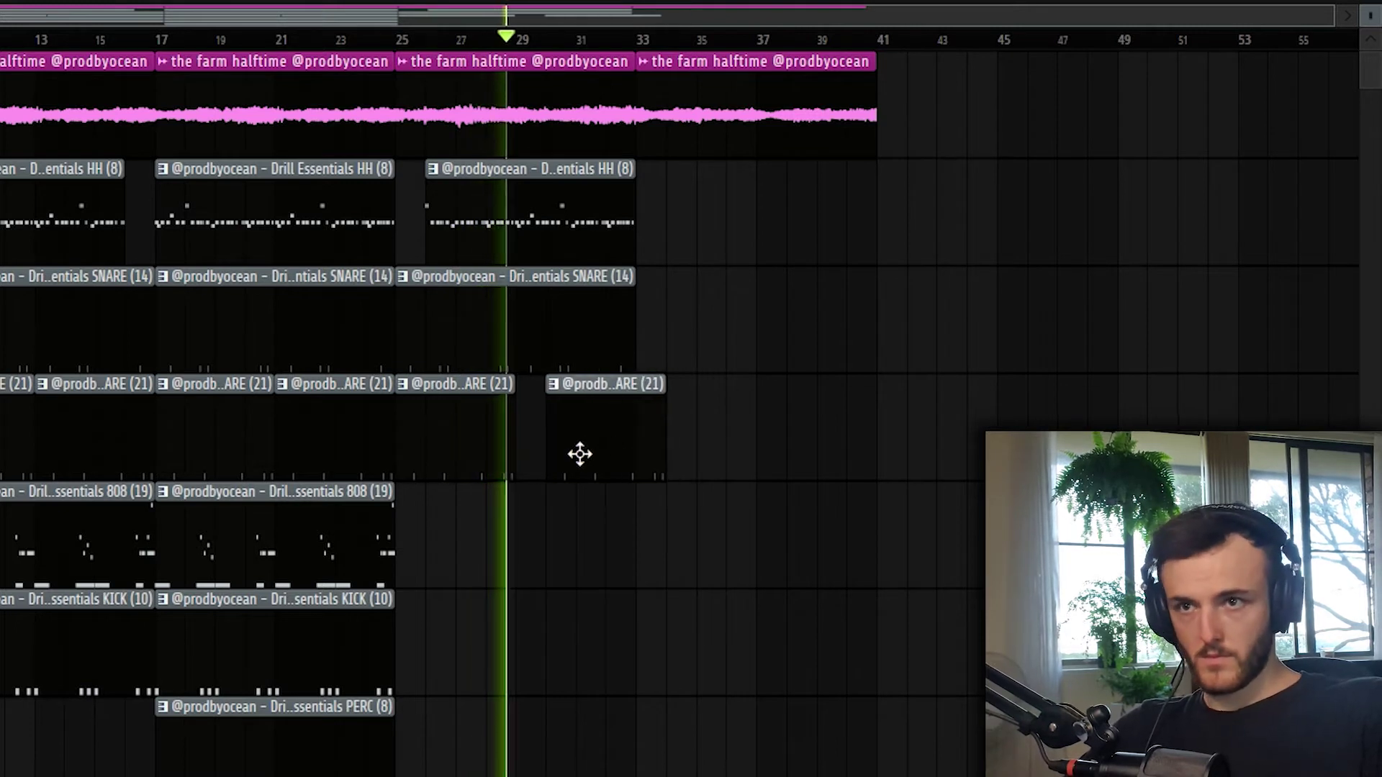
left_click_drag(580, 453, 549, 454)
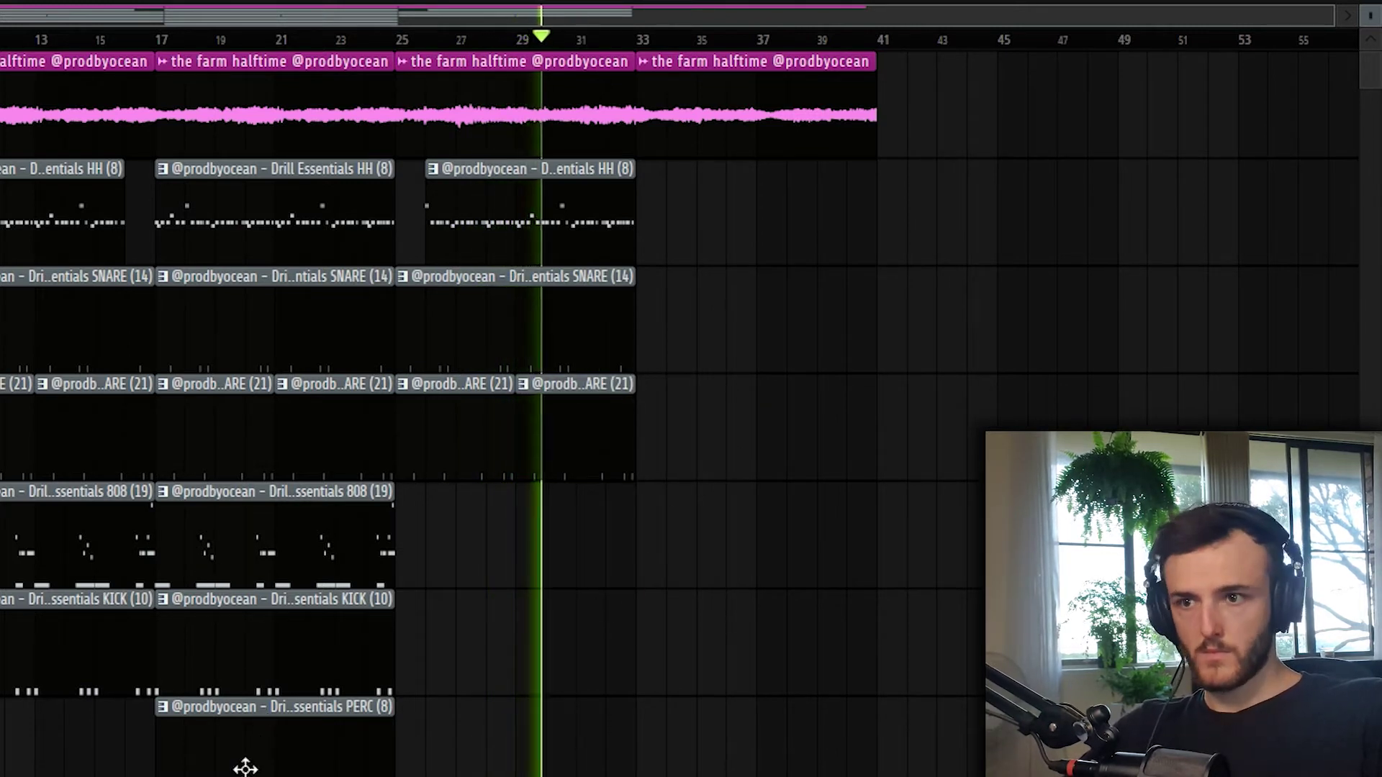
left_click_drag(702, 633, 731, 629)
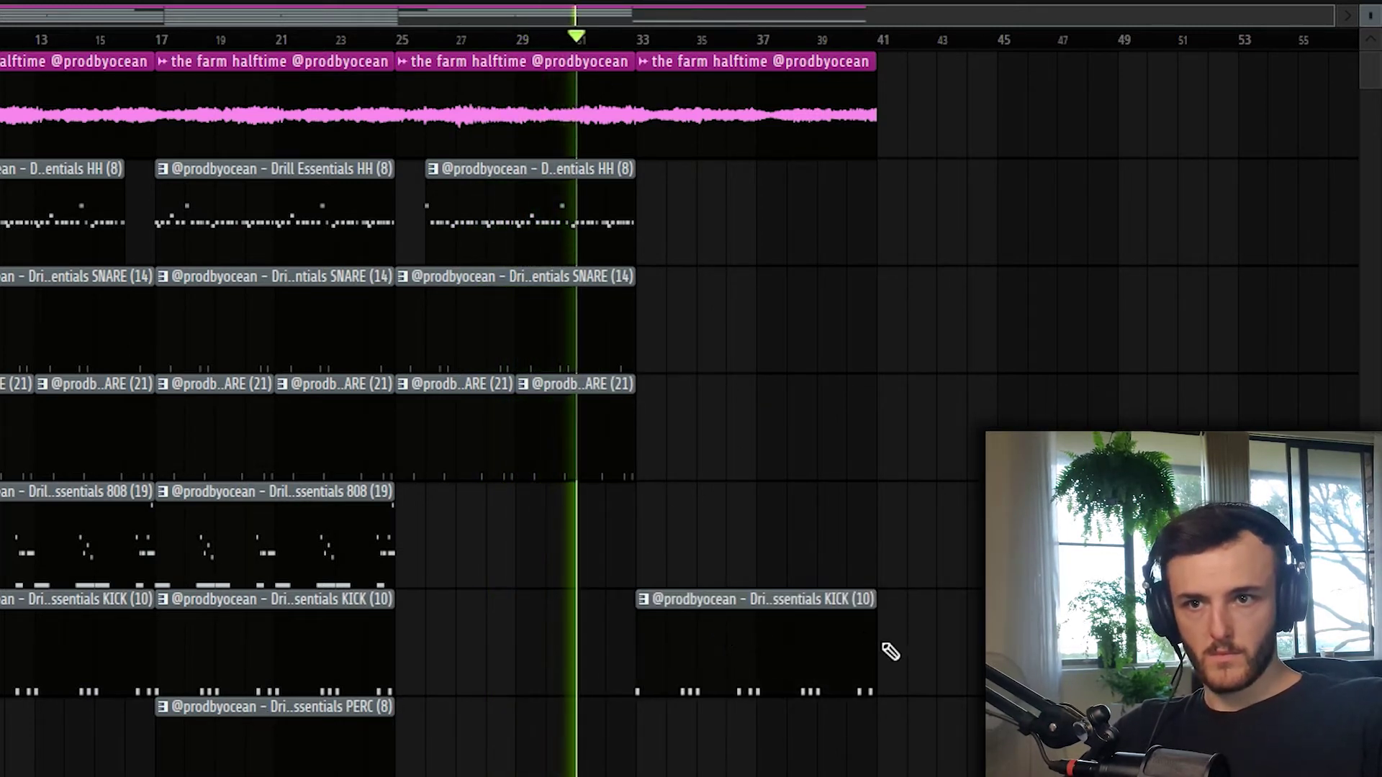
mouse_move(873, 641)
left_mouse_down()
mouse_move(672, 682)
mouse_move(867, 641)
mouse_move(892, 650)
mouse_move(876, 651)
left_mouse_up()
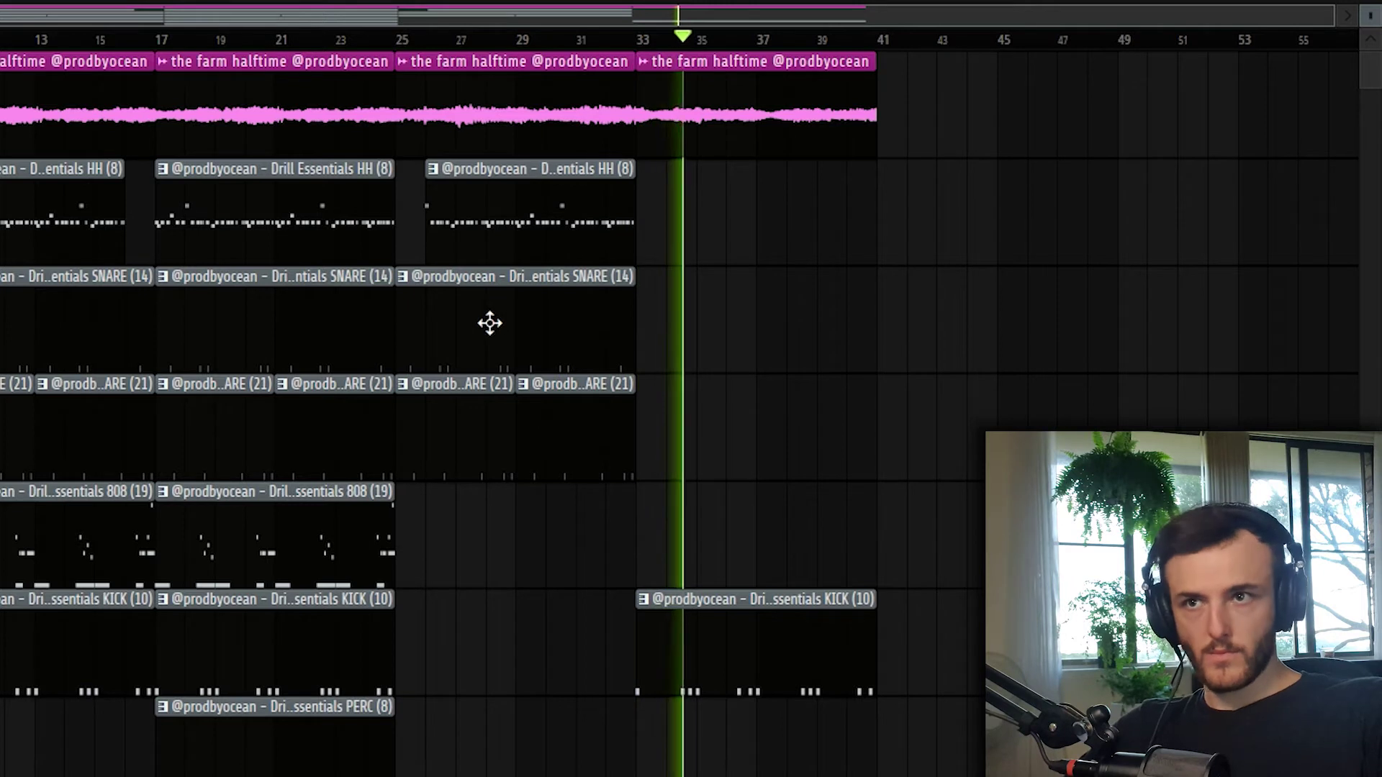
Place a SNARE (14) clip and an HH (8) clip on their tracks, each trimmed to run from bar 35 to bar 41
left_click_drag(489, 323, 691, 323)
key("space")
scroll(663, 478, "up", 3)
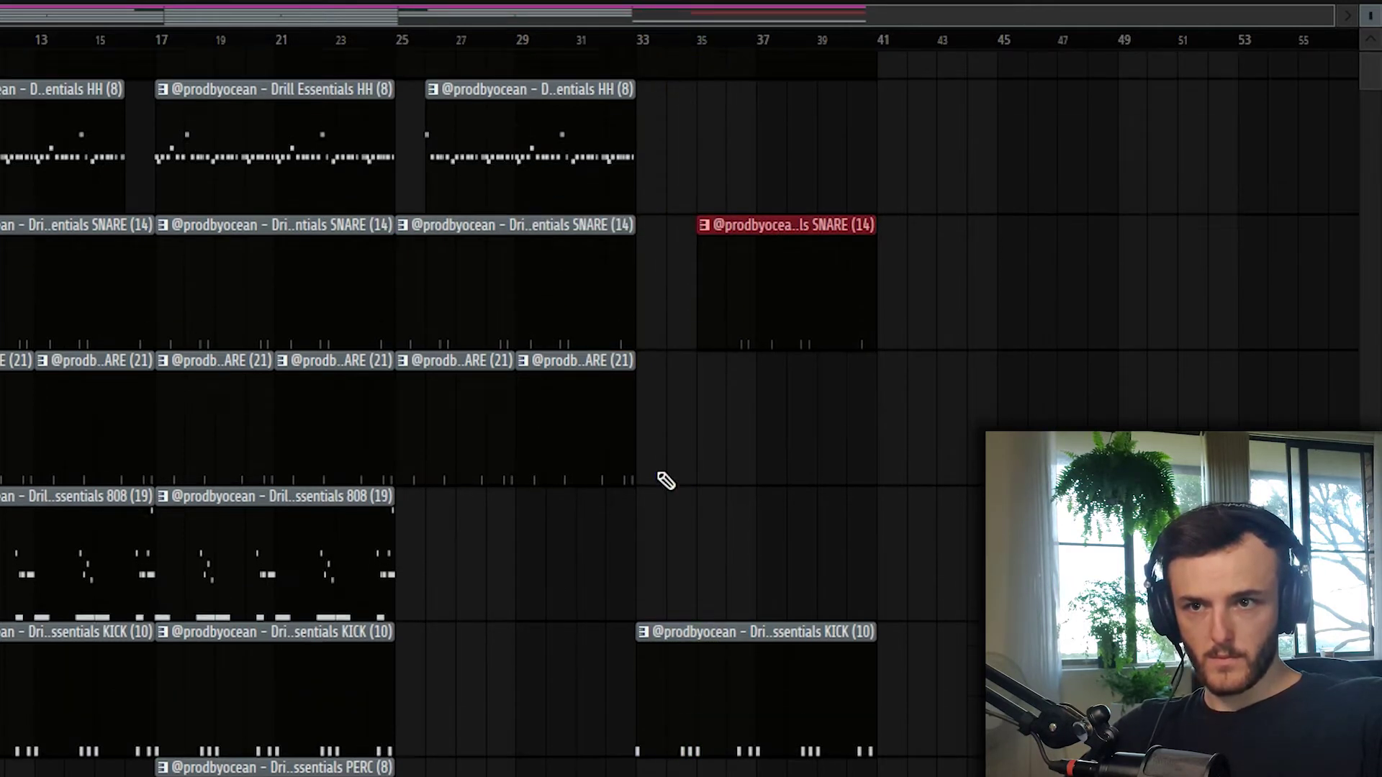
scroll(664, 478, "down", 1)
scroll(690, 460, "up", 3)
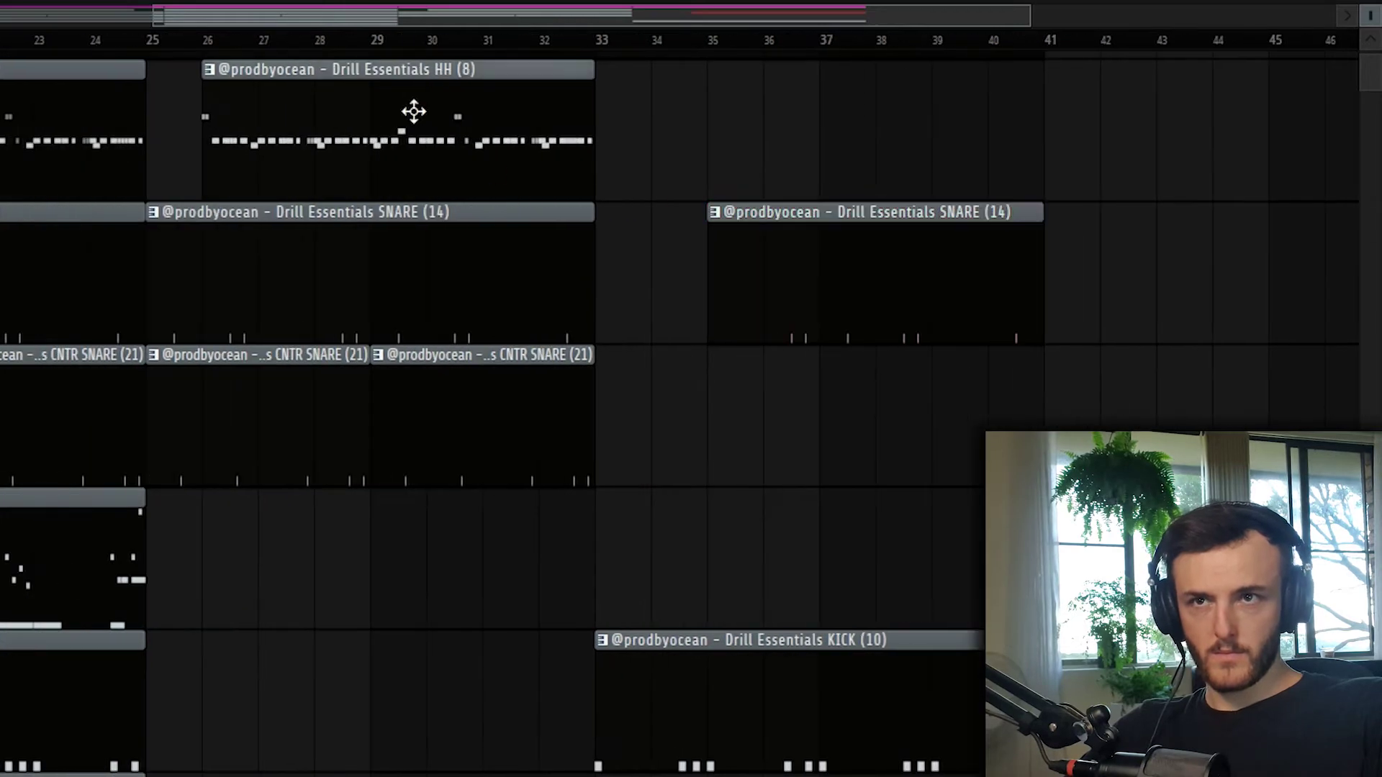
left_click_drag(653, 133, 698, 140)
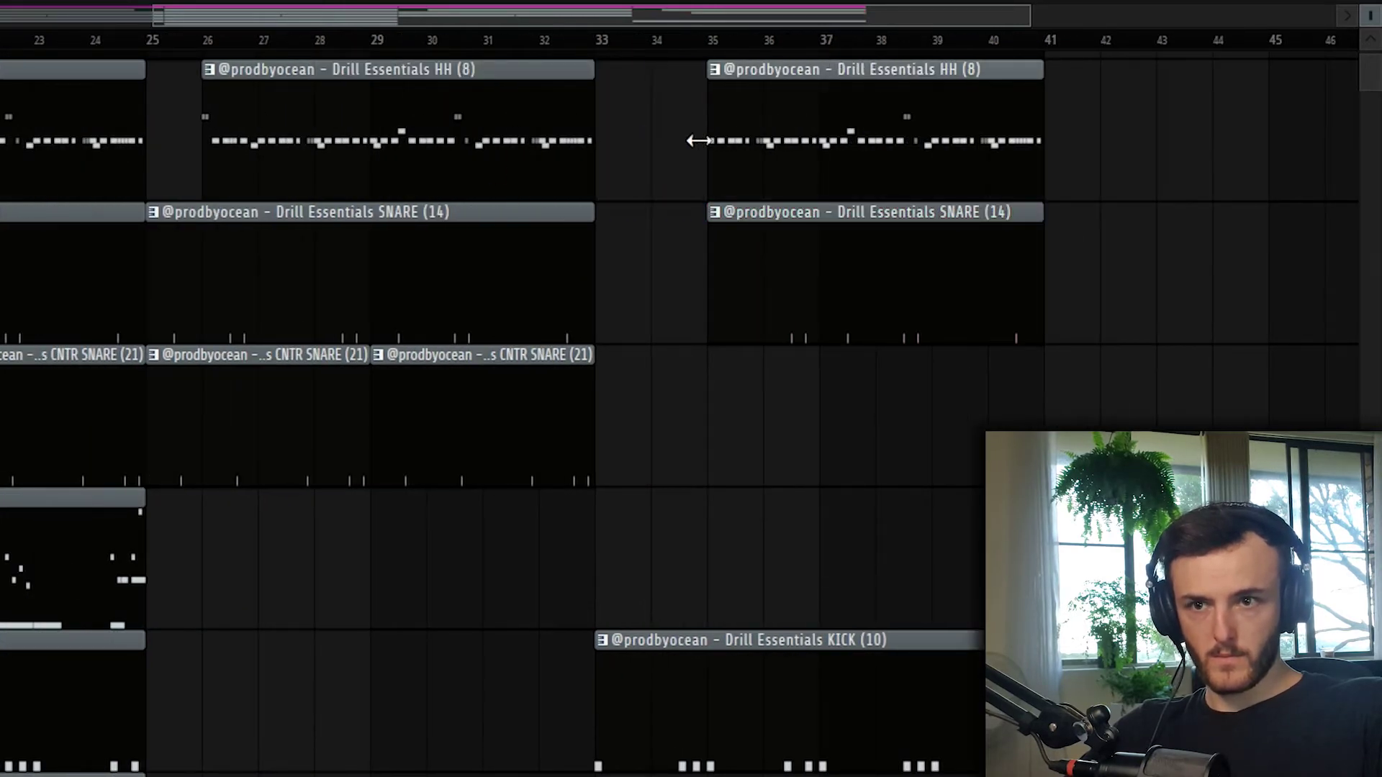
scroll(649, 386, "down", 4)
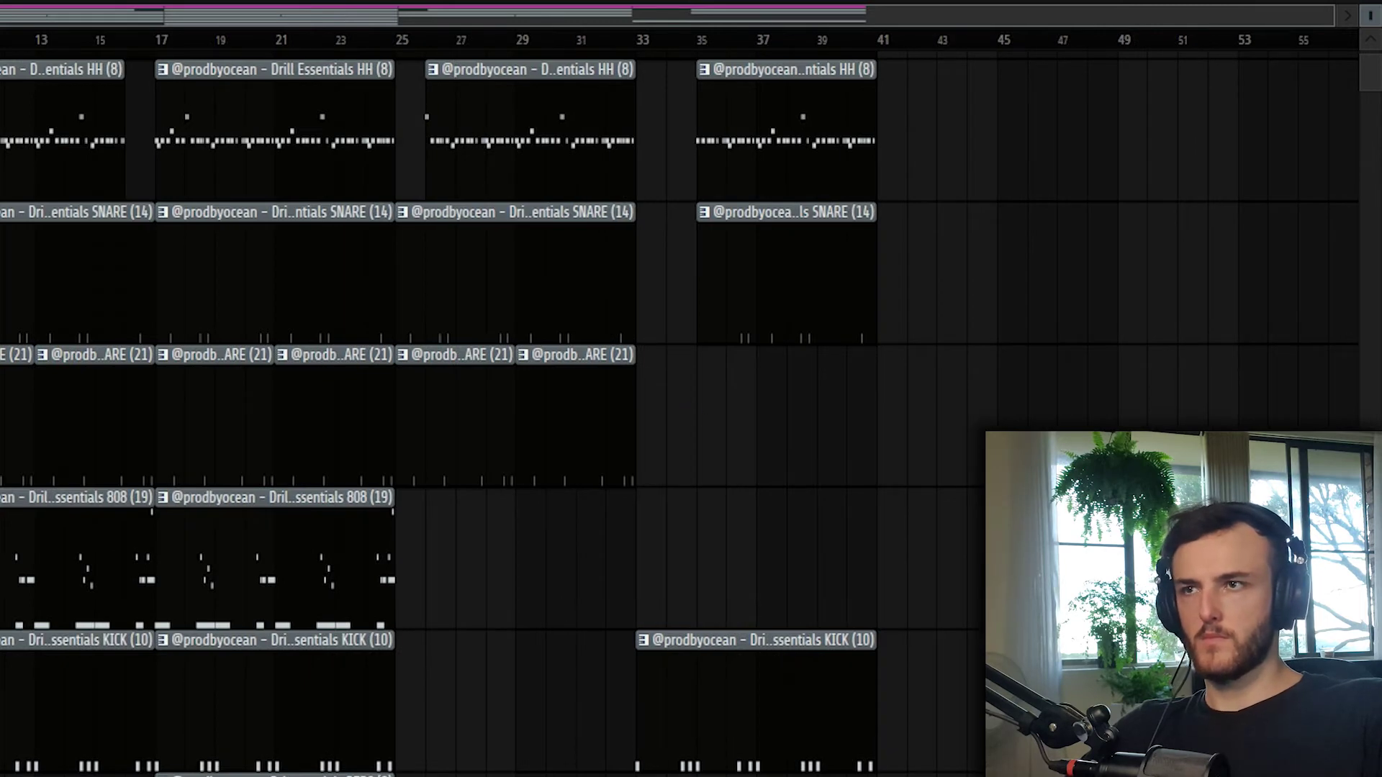
Create a new empty pattern and open the Midis folder of the OCEAN DRILL ESSENTIALS pack
key("space")
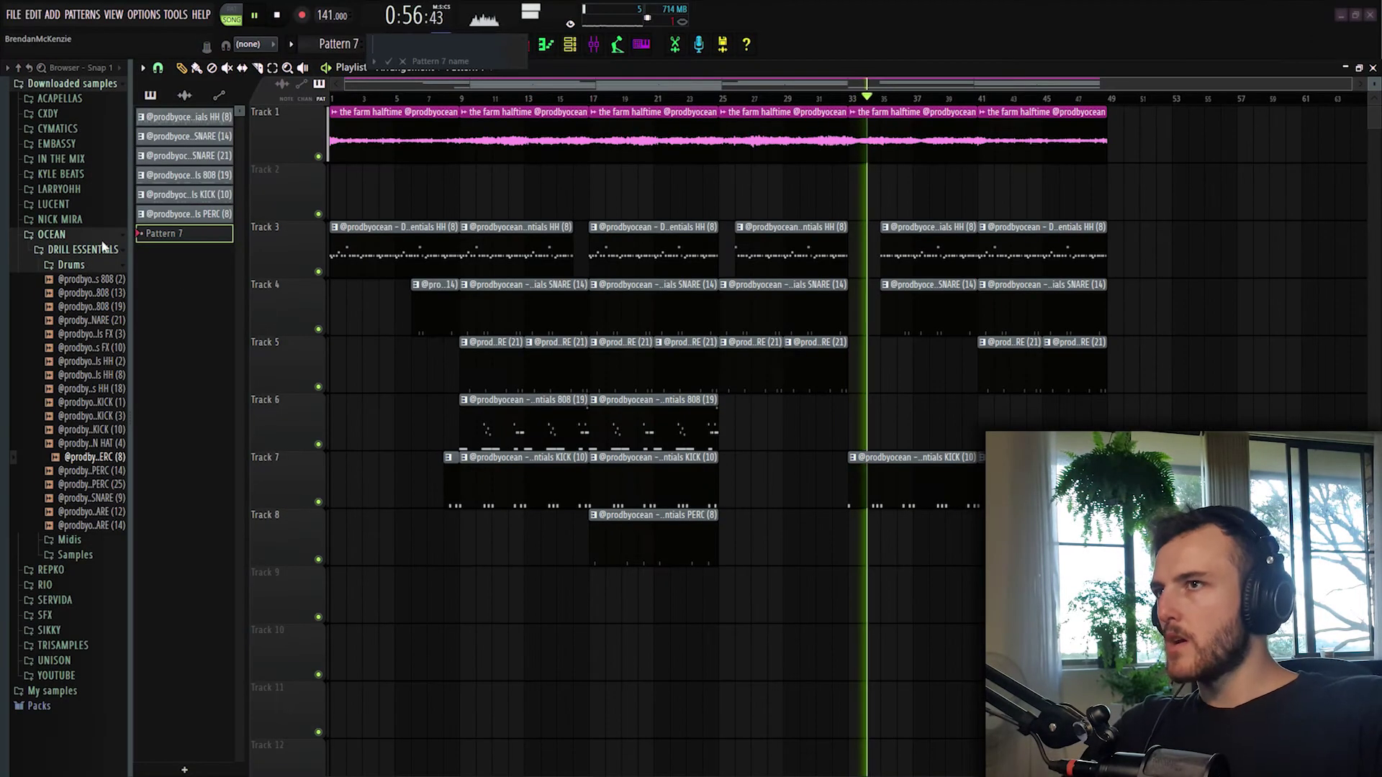
key("space")
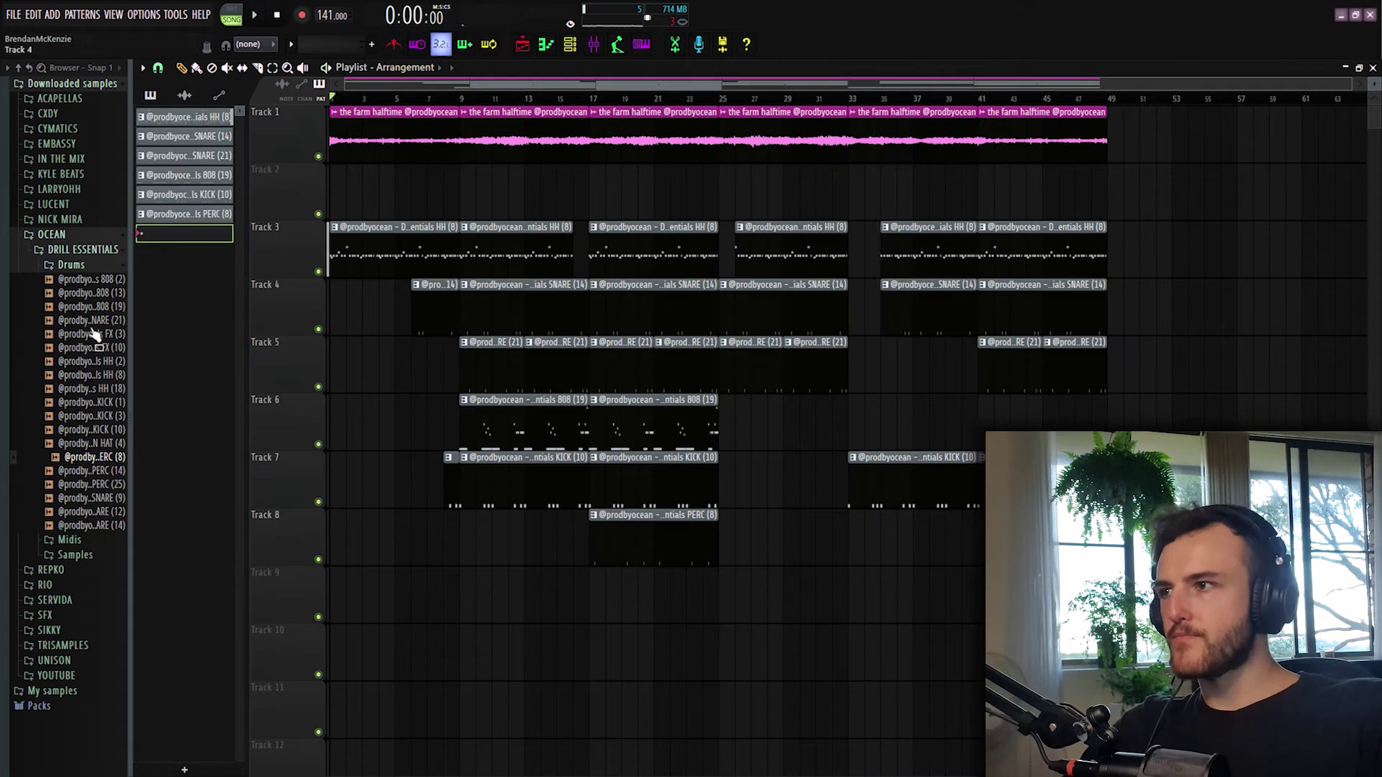
left_click(75, 267)
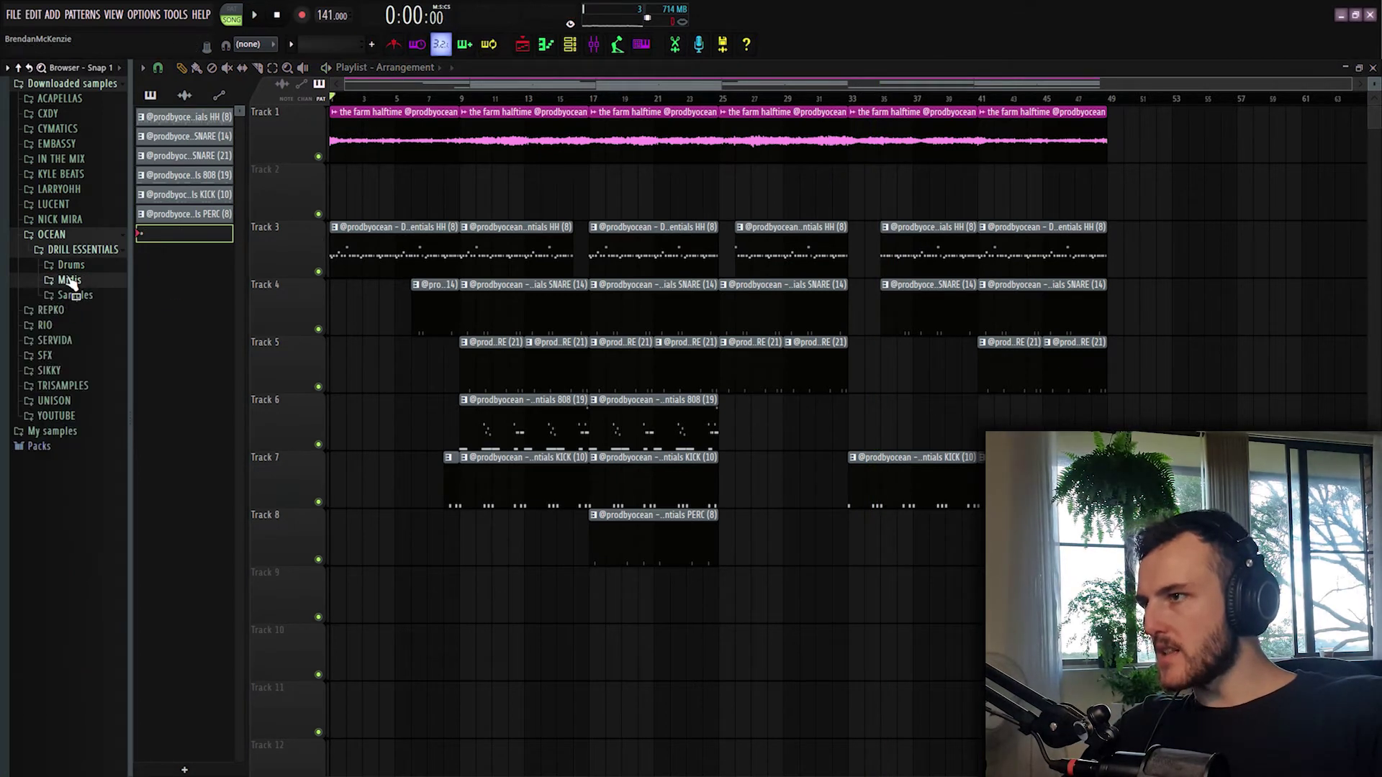
left_click(72, 282)
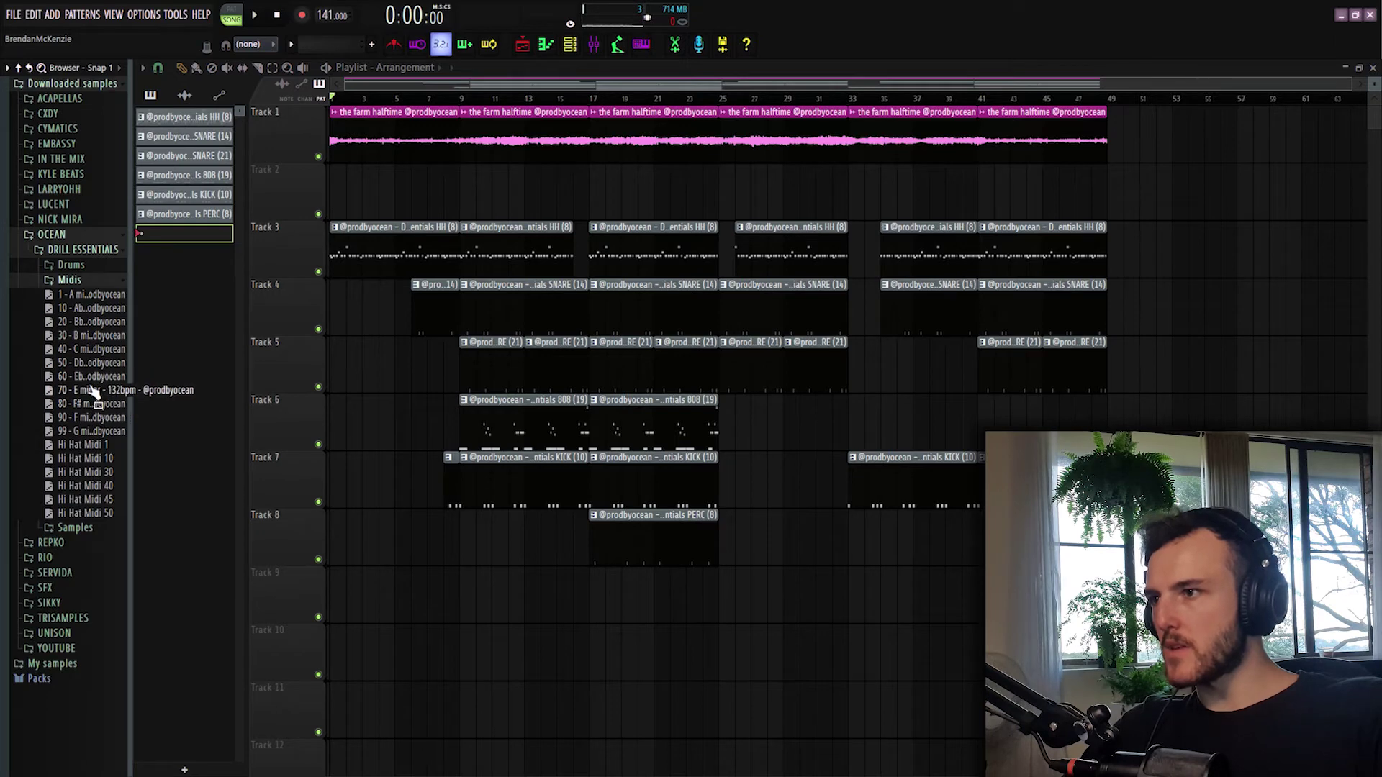
Import all tracks of the "60 - Eb" MIDI file onto the new Sampler channel
key("F6")
left_click_drag(98, 383, 407, 467)
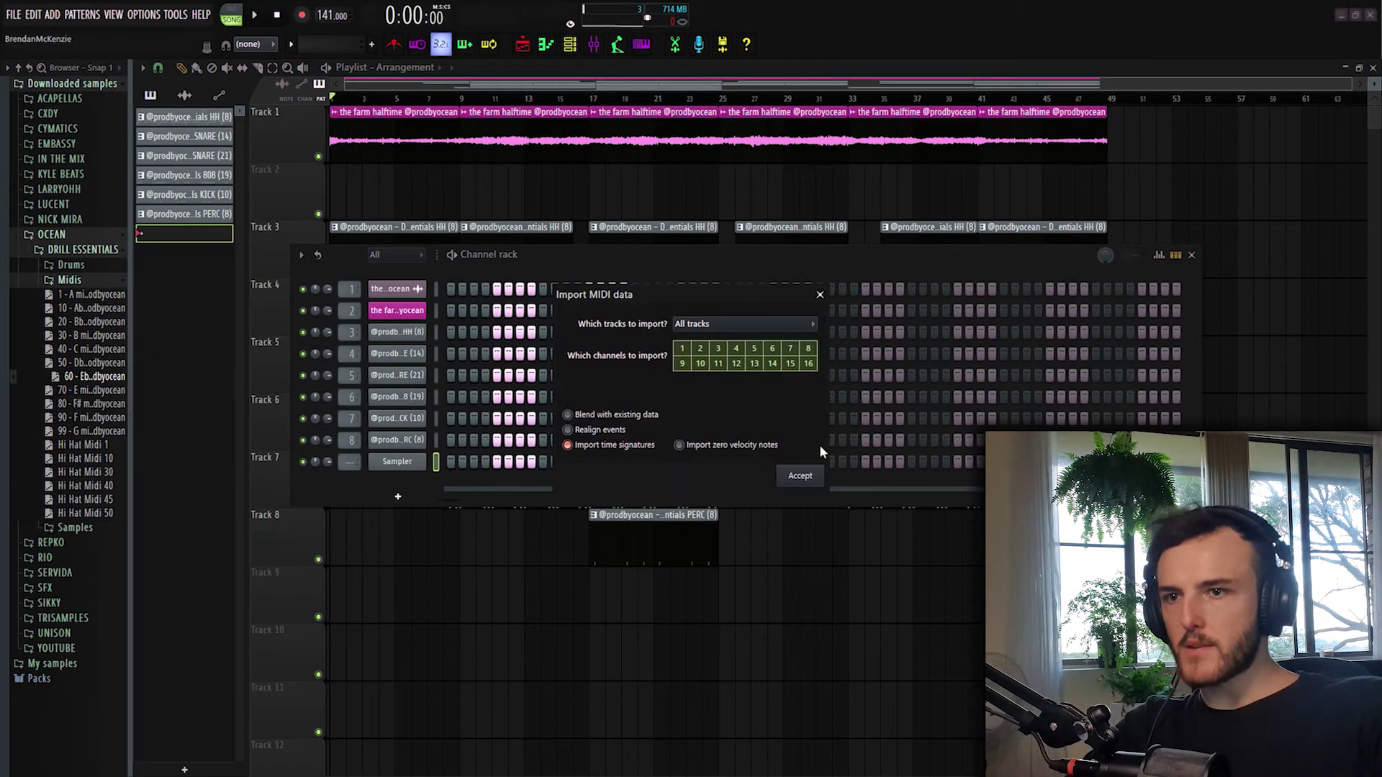
left_click(800, 476)
Import all tracks of the "70 - E minor - 132bpm" MIDI file onto the FL Keys channel and audition it with the loop
left_click_drag(92, 390, 392, 470)
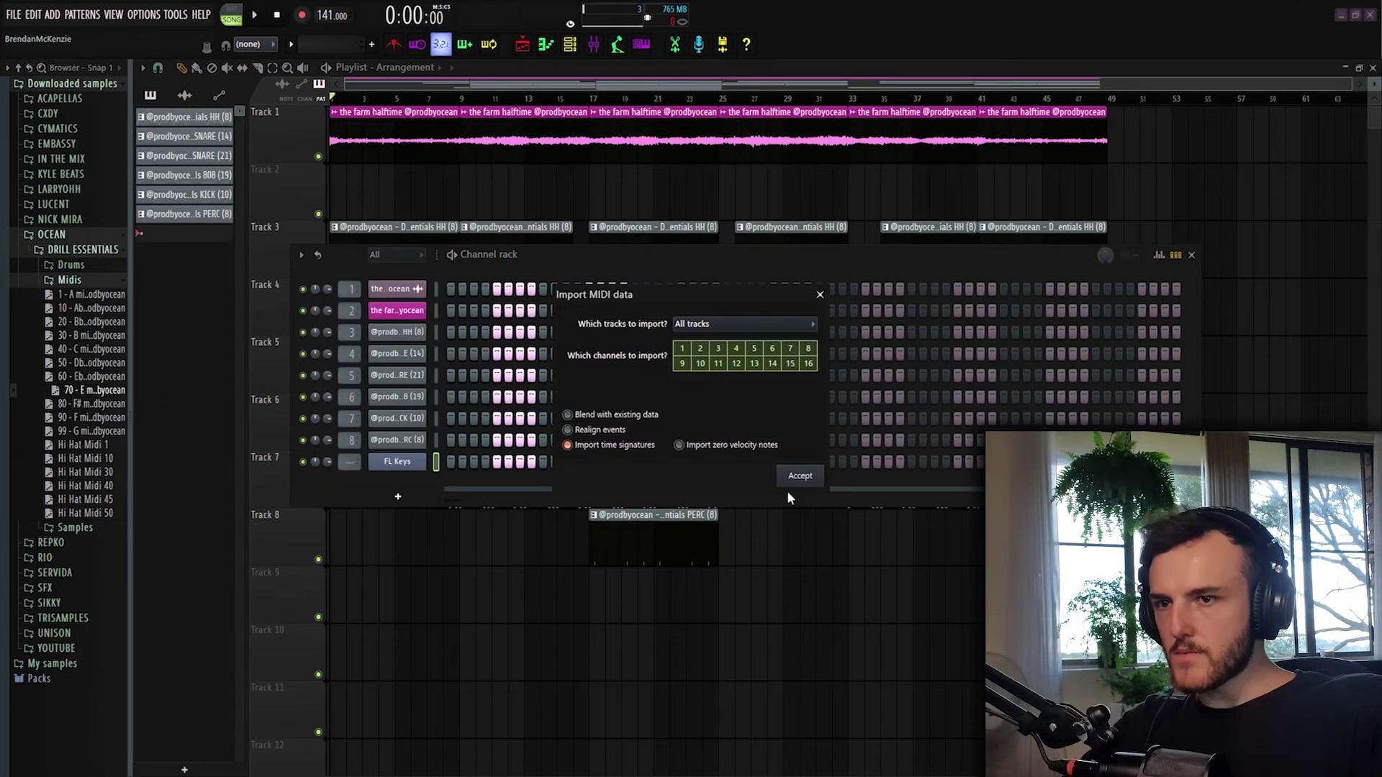
left_click(800, 475)
key("space")
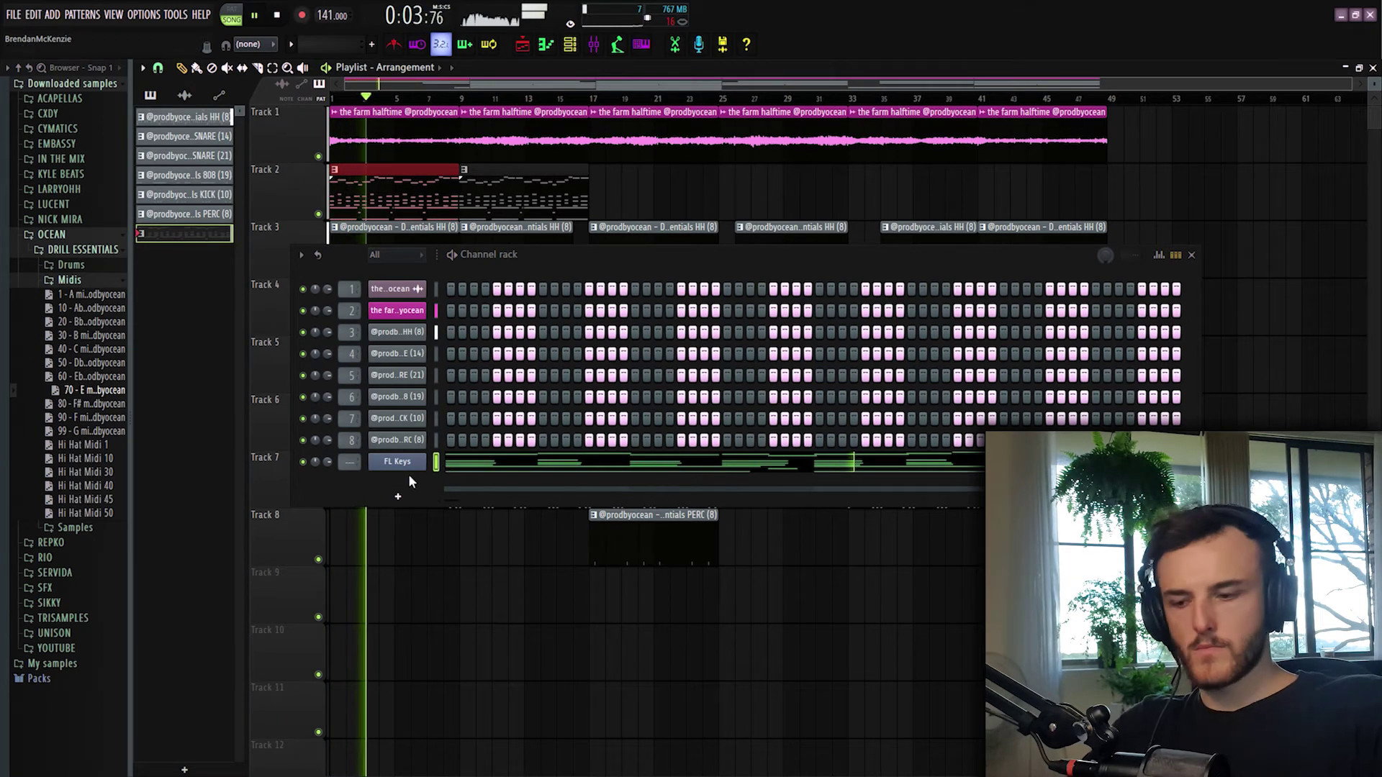
key("space")
Route FL Keys to mixer track 9, transpose its notes up one octave and audition them
key("F9")
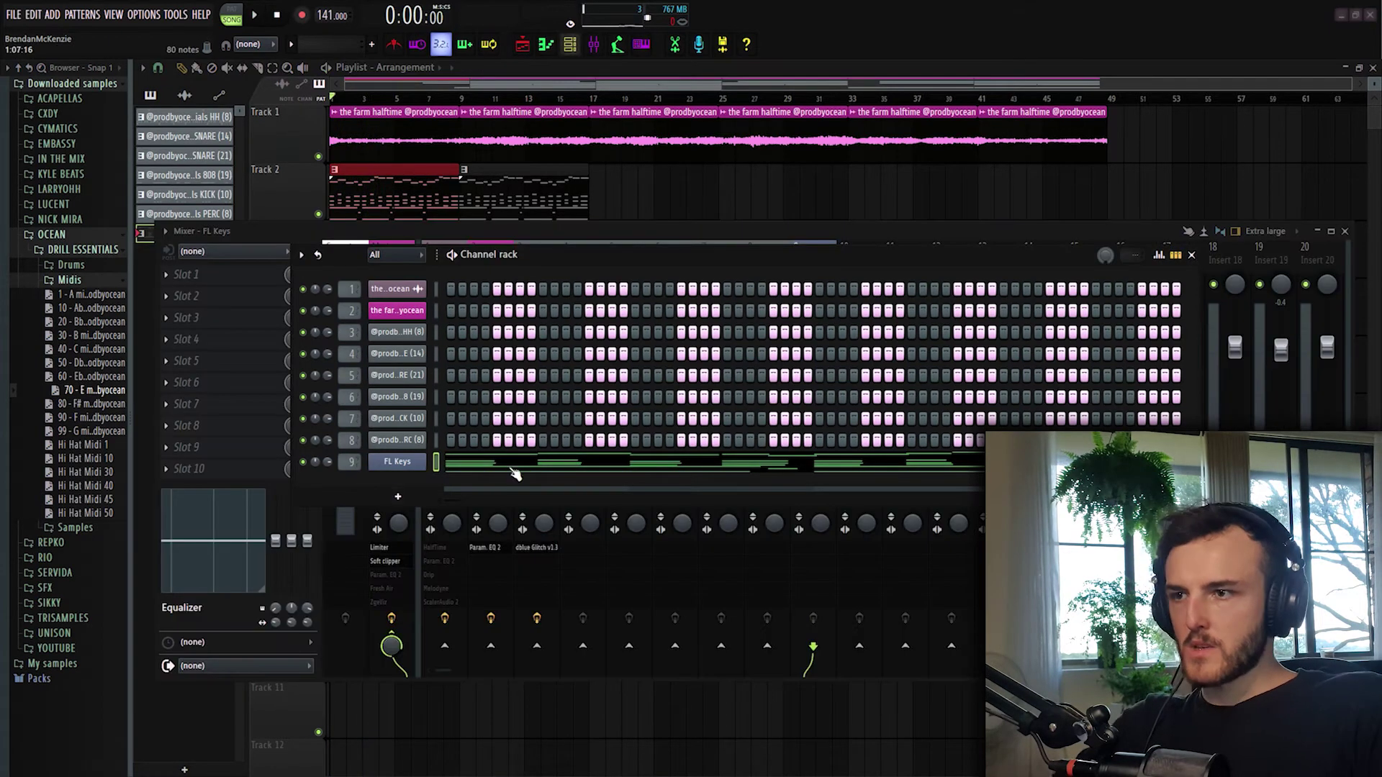
left_click(487, 466)
key("ctrl+Up")
key("space")
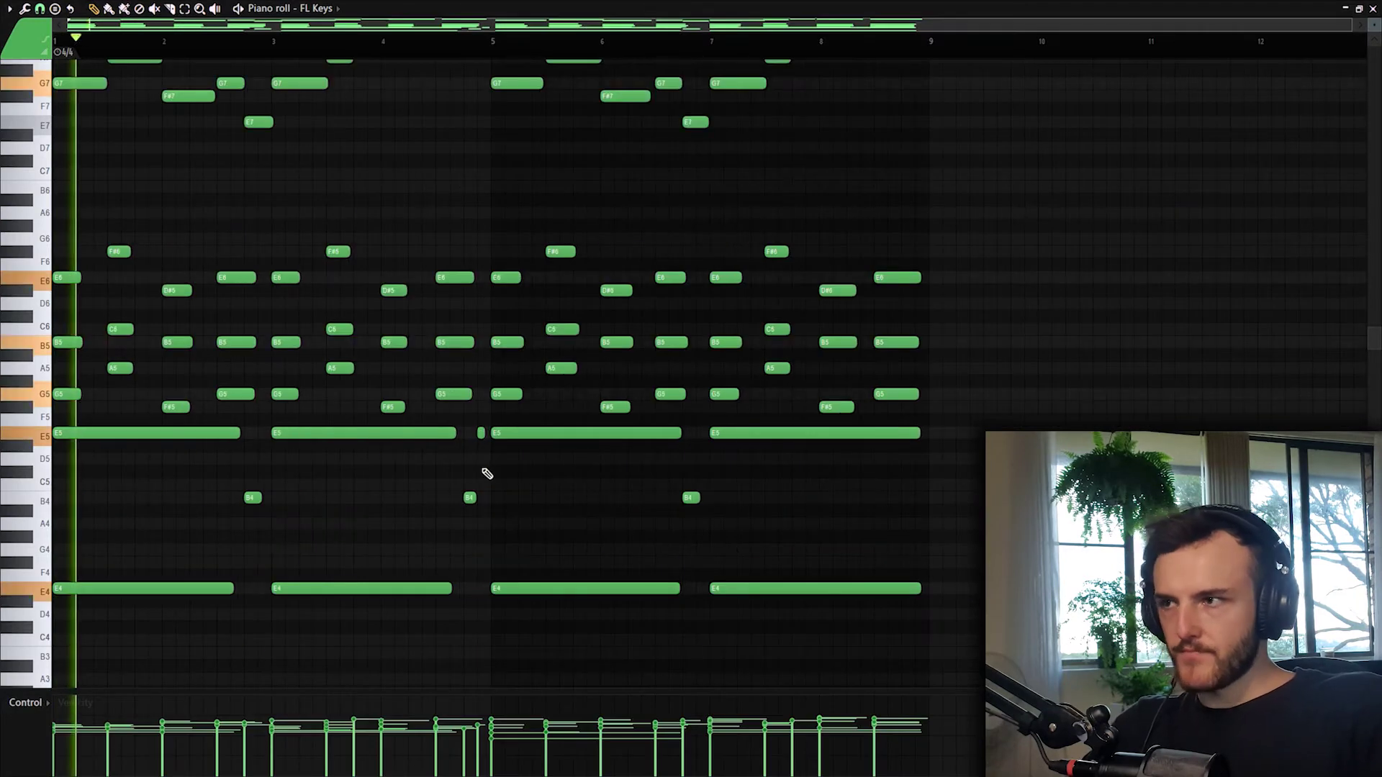
left_click(1371, 9)
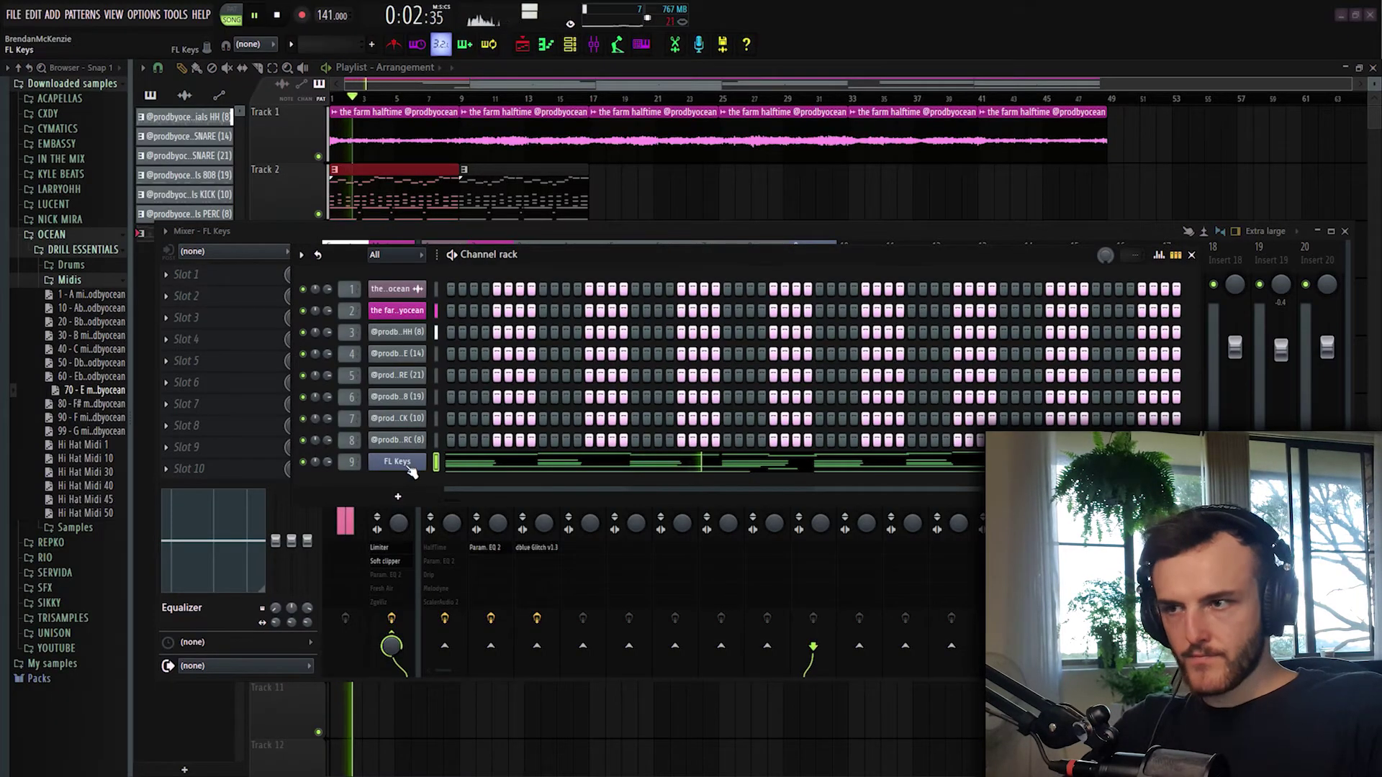
key("space")
Load Fruity Parametric EQ 2 on the FL Keys mixer track along with Chorus and Reeverb 2, cutting the lowest frequencies and boosting band 2
key("F6")
left_click(215, 289)
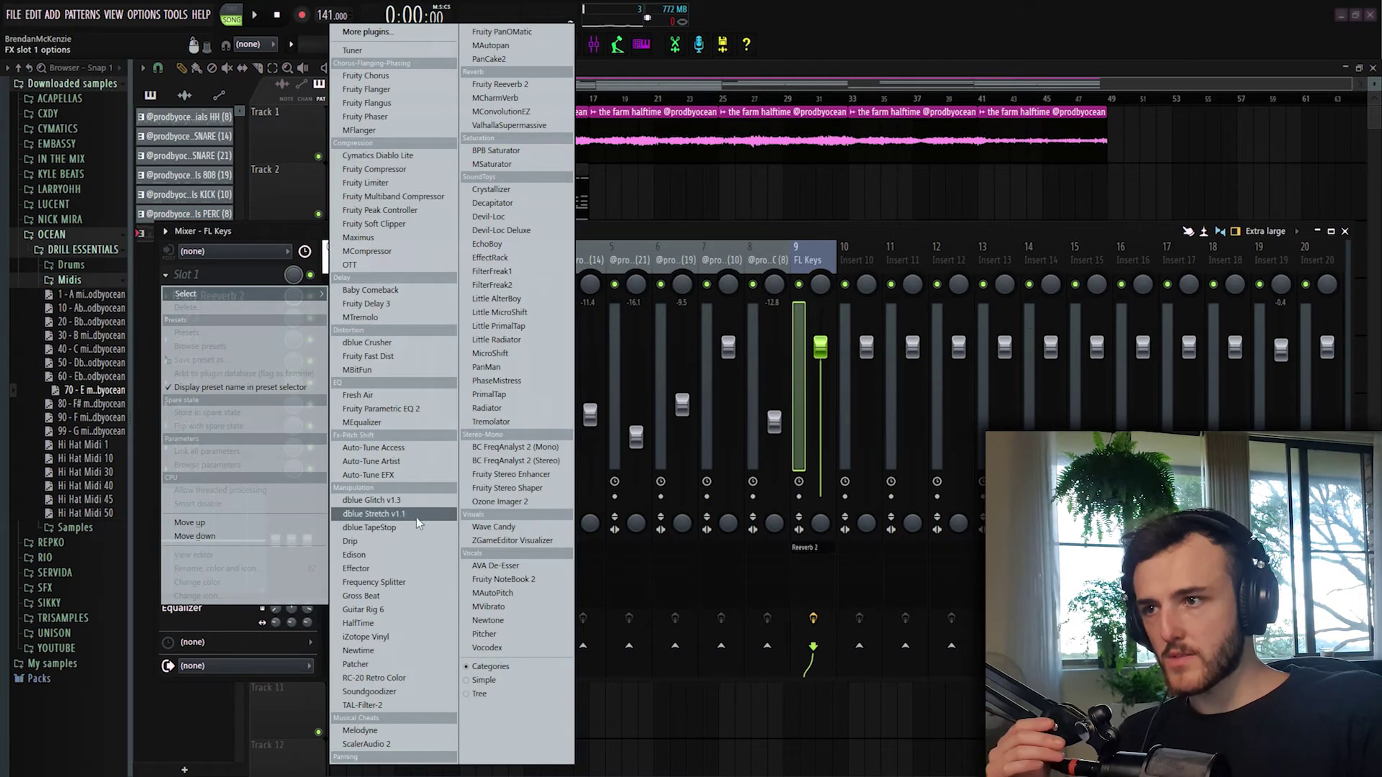
left_click(381, 408)
left_click_drag(215, 290, 205, 256)
key("space")
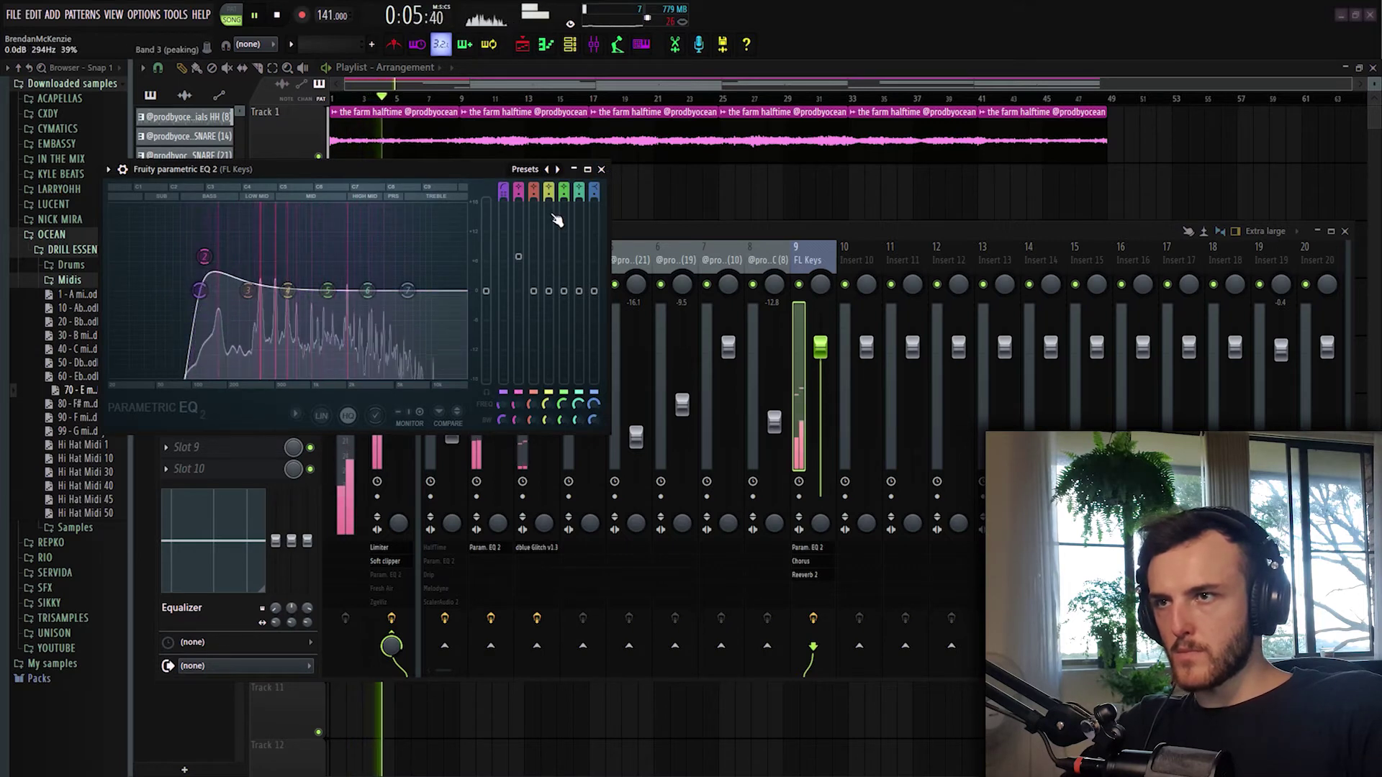
left_click(601, 169)
Open the FL Keys notes in the piano roll and select the four long E4 notes, leaving no stray notes
key("F6")
left_click(475, 461)
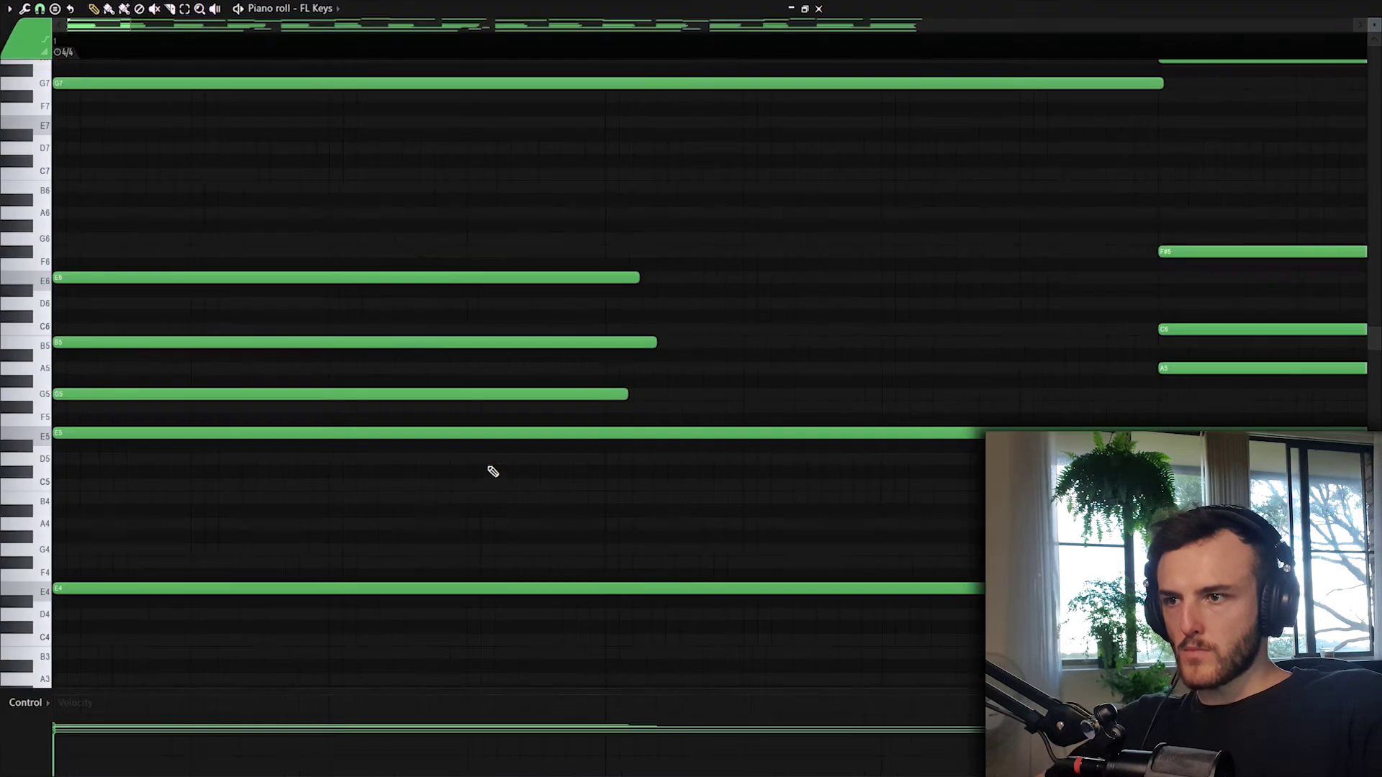
scroll(474, 489, "down", 3)
left_click_drag(929, 524, 153, 447)
left_click(153, 447)
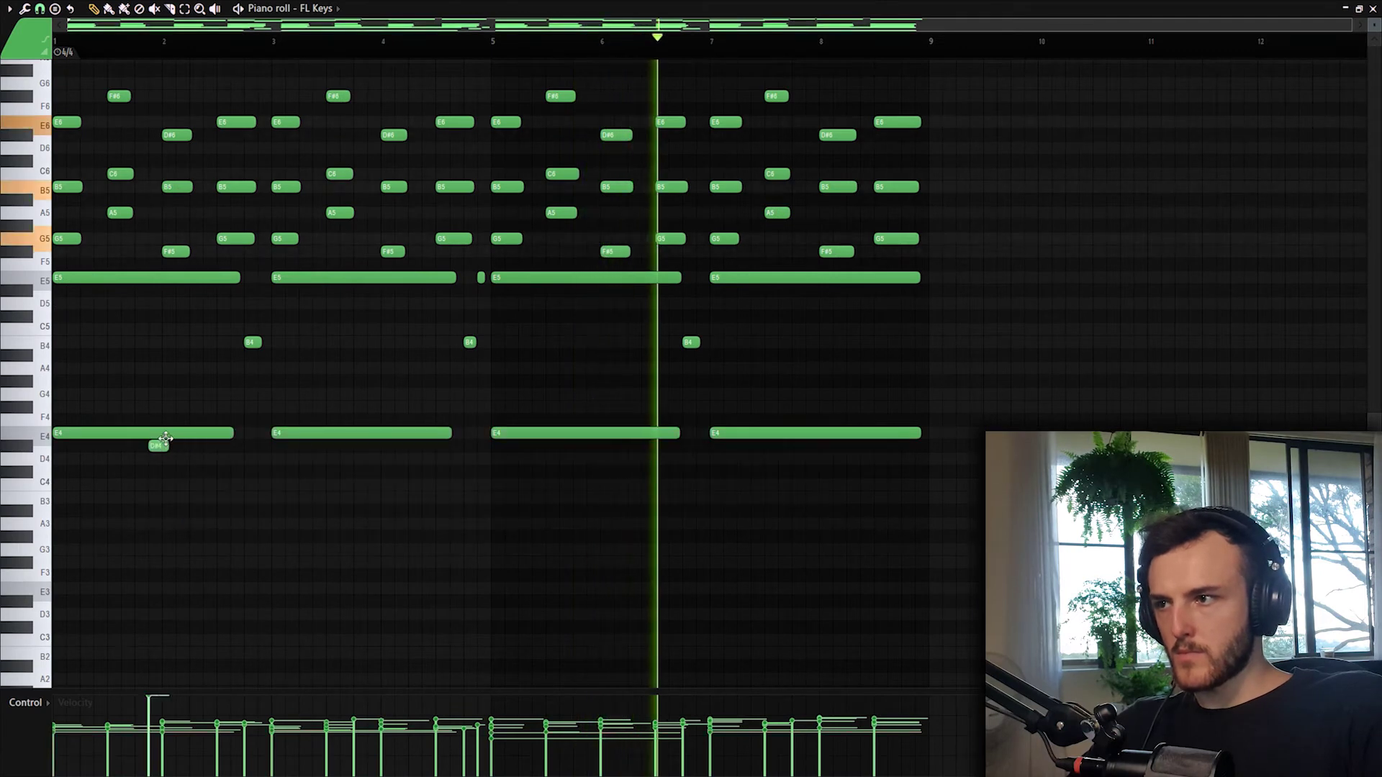
right_click(154, 436)
key("ctrl+z")
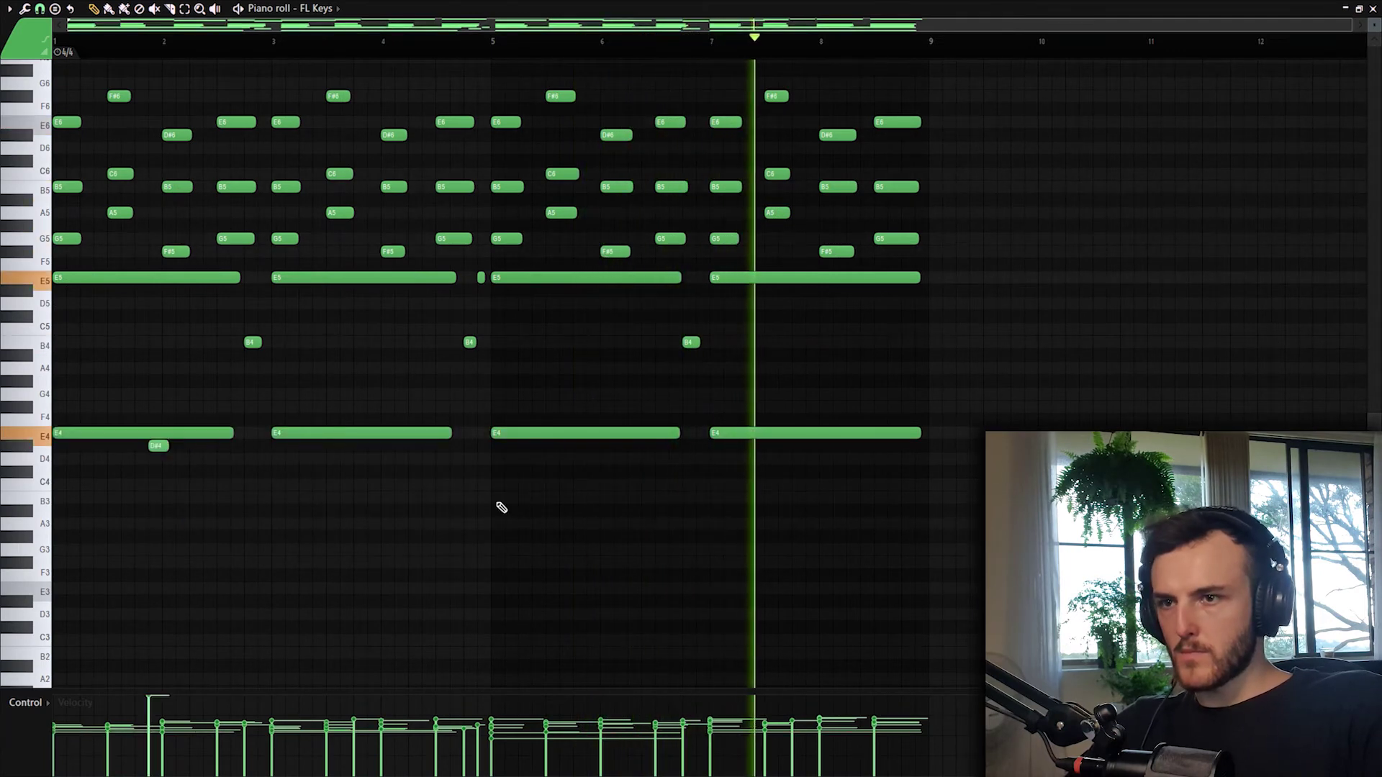
right_click(157, 447)
left_click_drag(962, 500, 74, 430)
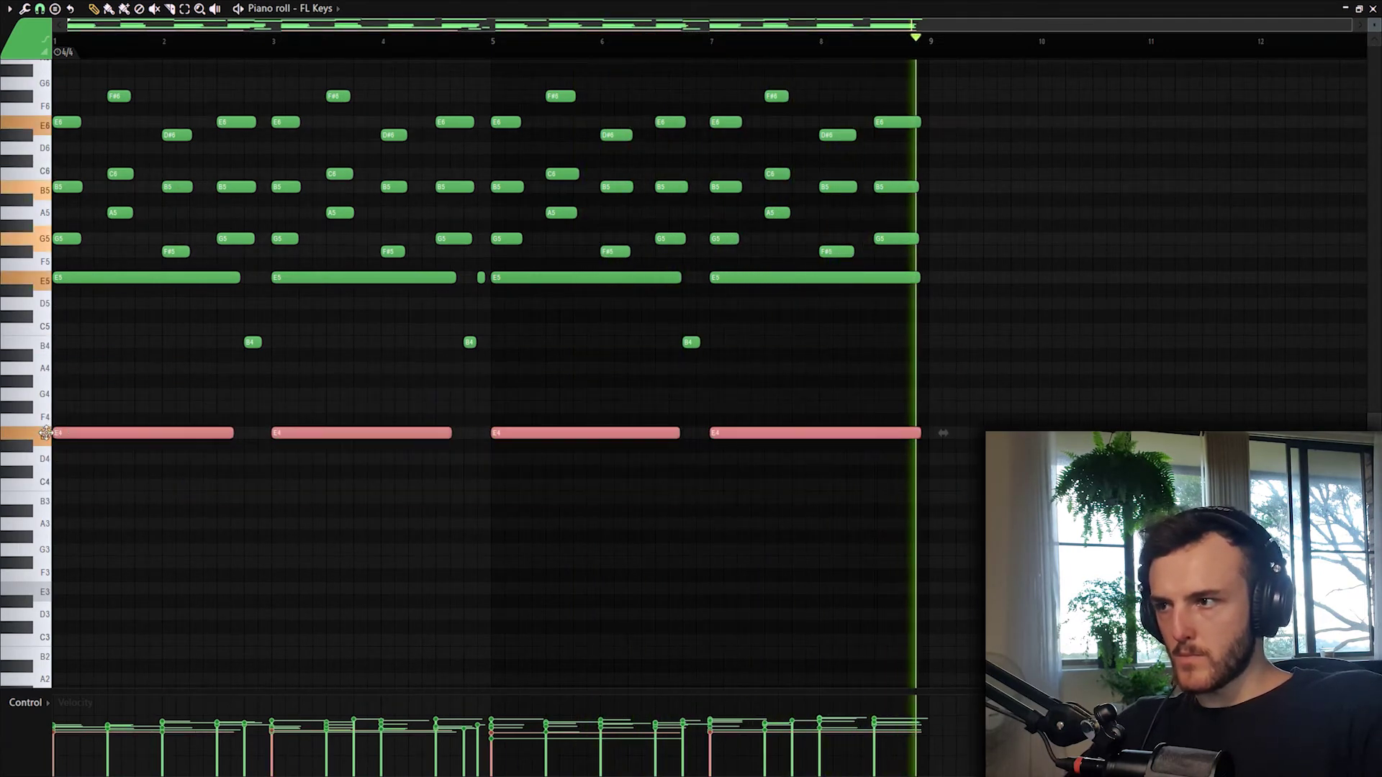
Copy the piano clip on Track 2 of the playlist to bar 17
key("F5")
left_click_drag(408, 185, 669, 186)
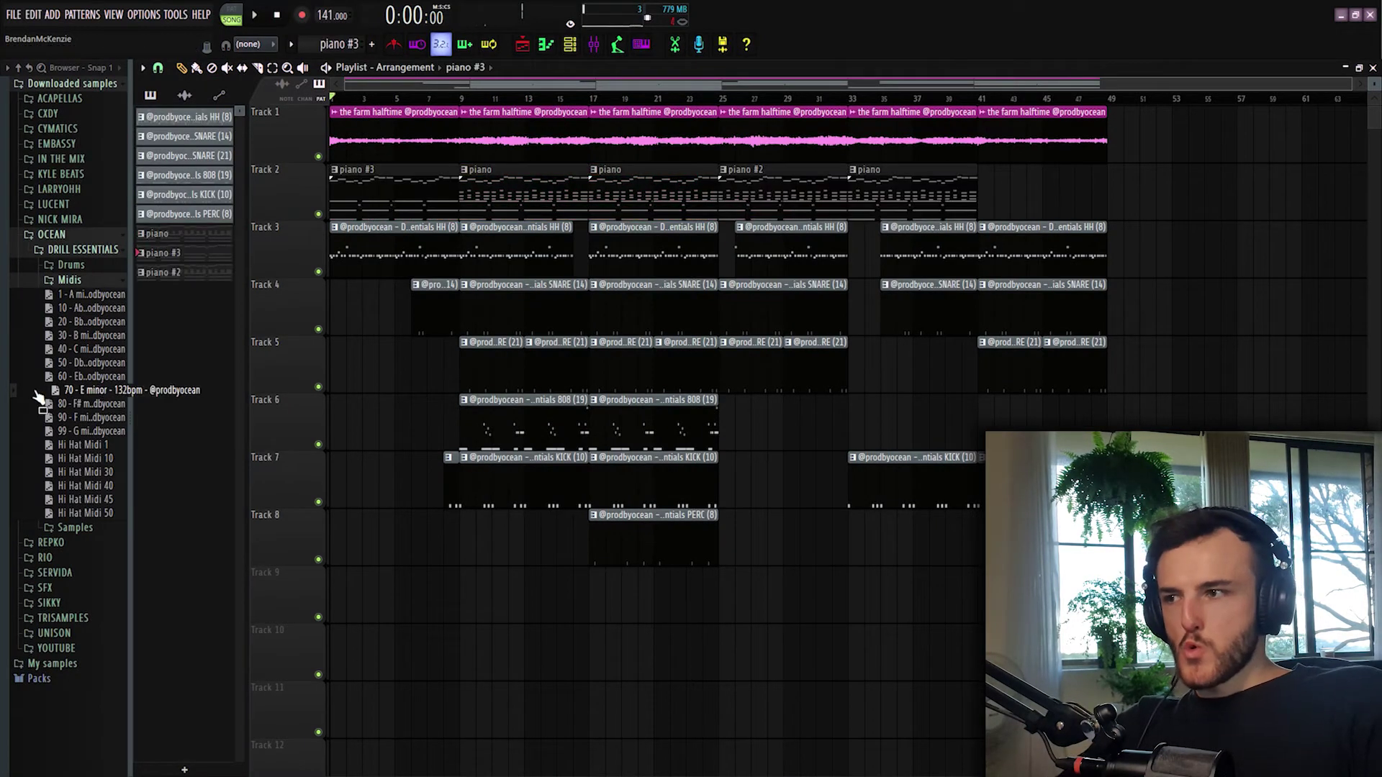
Find the Goku Riser in the CXDY Go To drum kit and add it to Track 9 ahead of the section changes
left_click(98, 115)
left_click(65, 144)
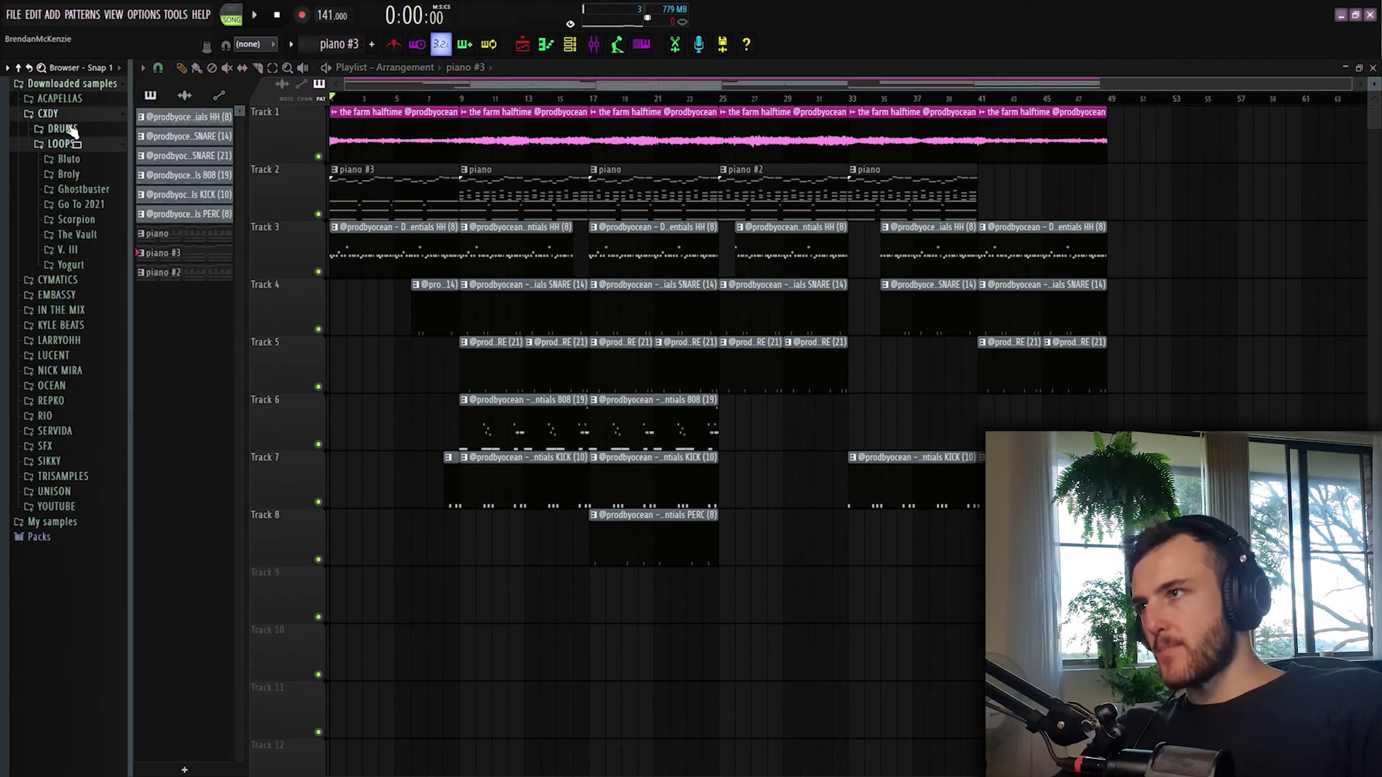
left_click(63, 128)
left_click(87, 174)
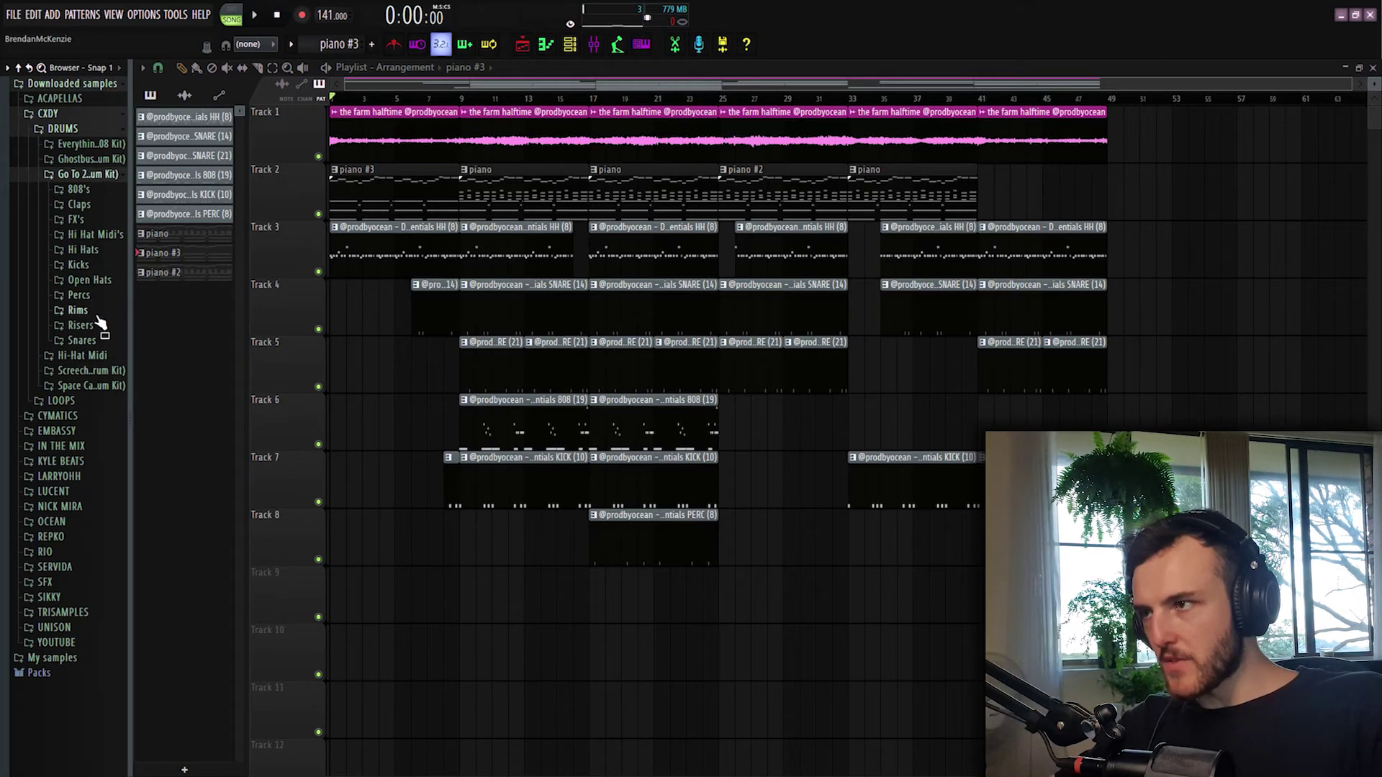
left_click(100, 346)
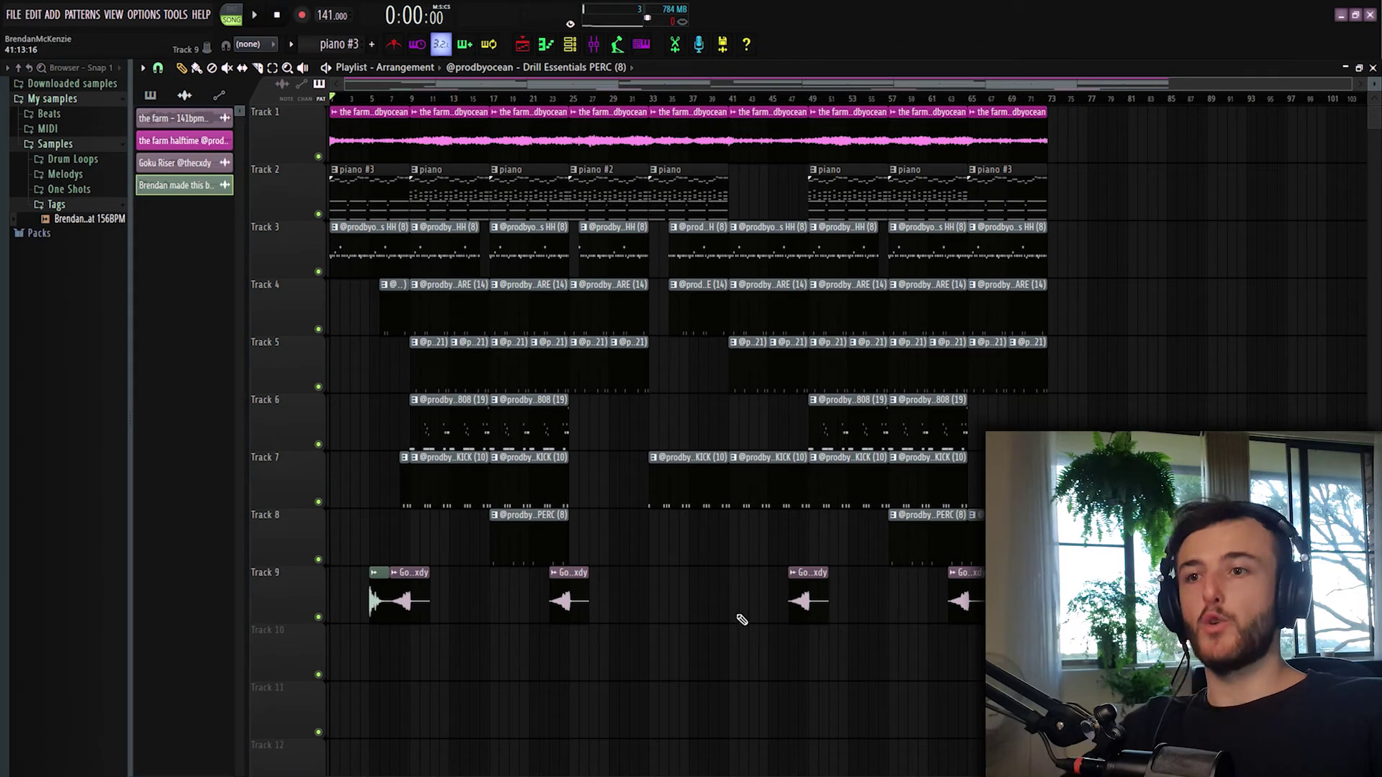
Play back the arrangement and delete the KICK (10) clip at bars 41–49 on Track 7
key("space")
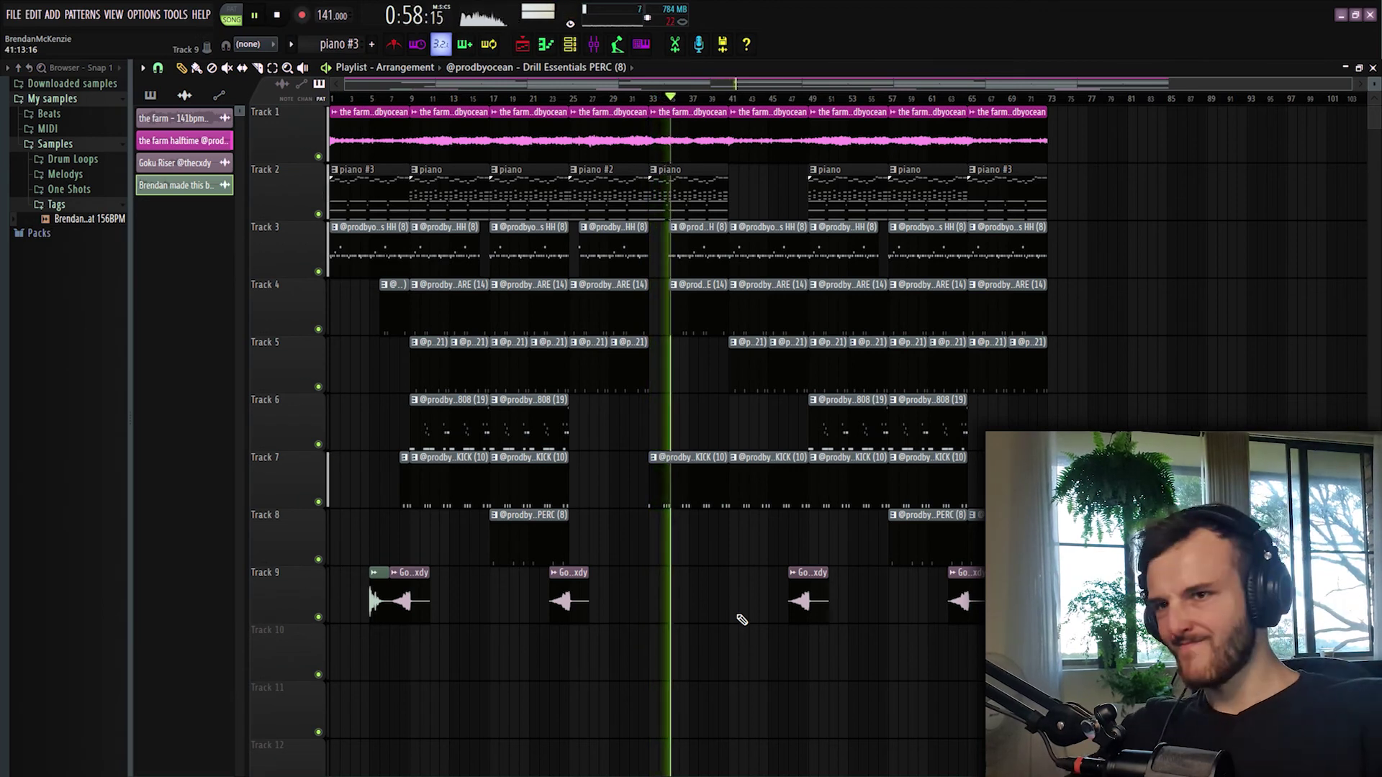
right_click(773, 482)
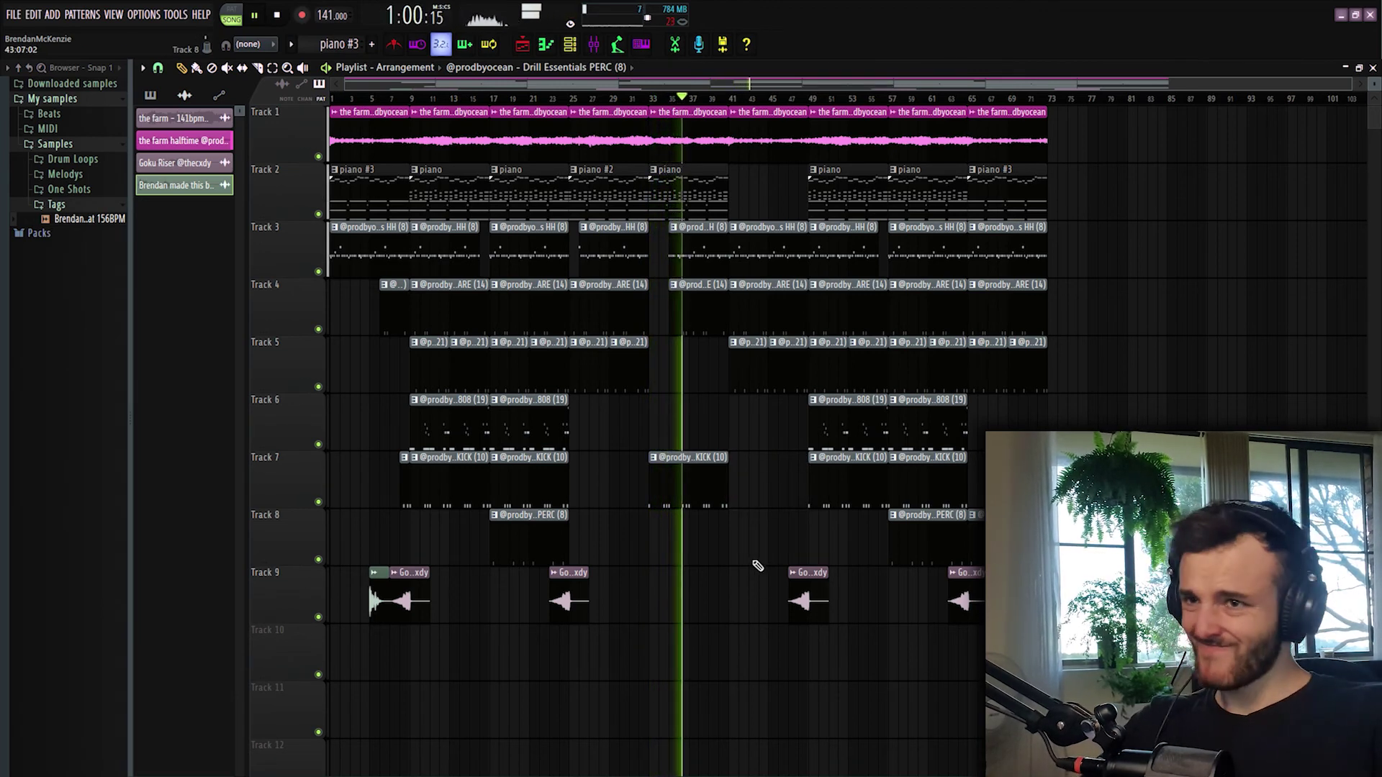